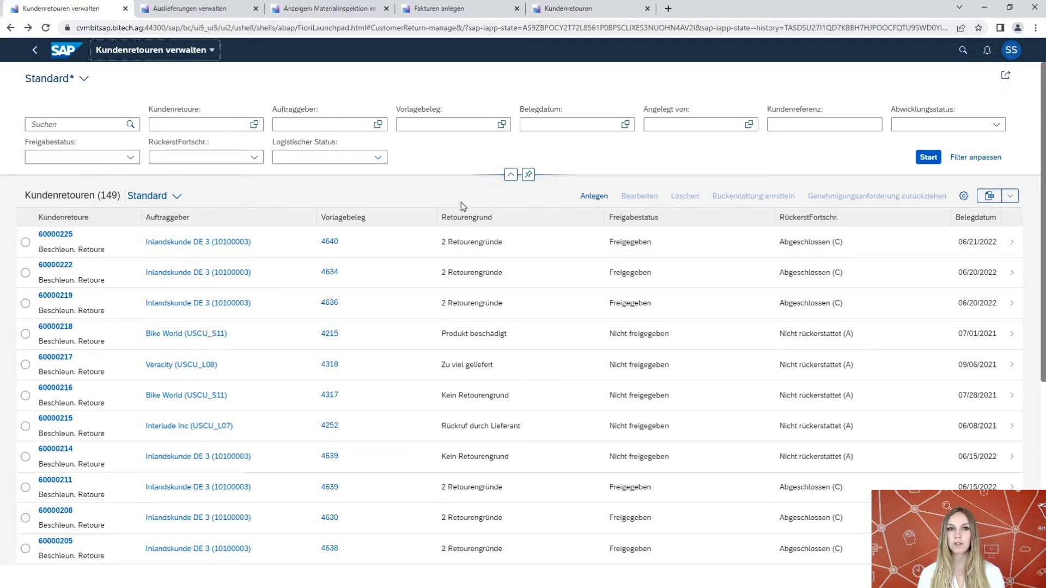
Start a new customer return, list all reference documents and choose the third Terminauftrag as the reference
click(600, 200)
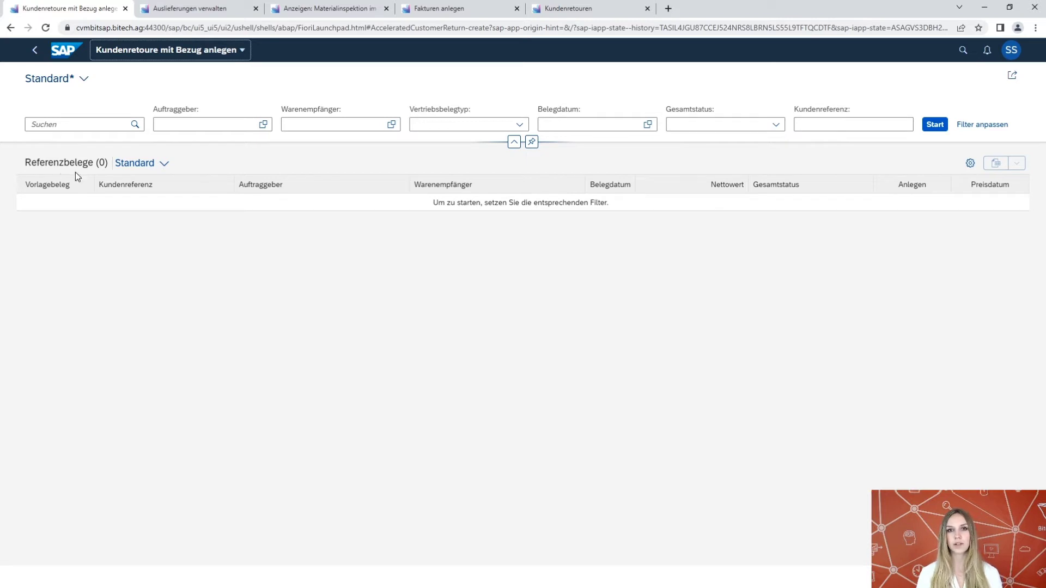
click(934, 125)
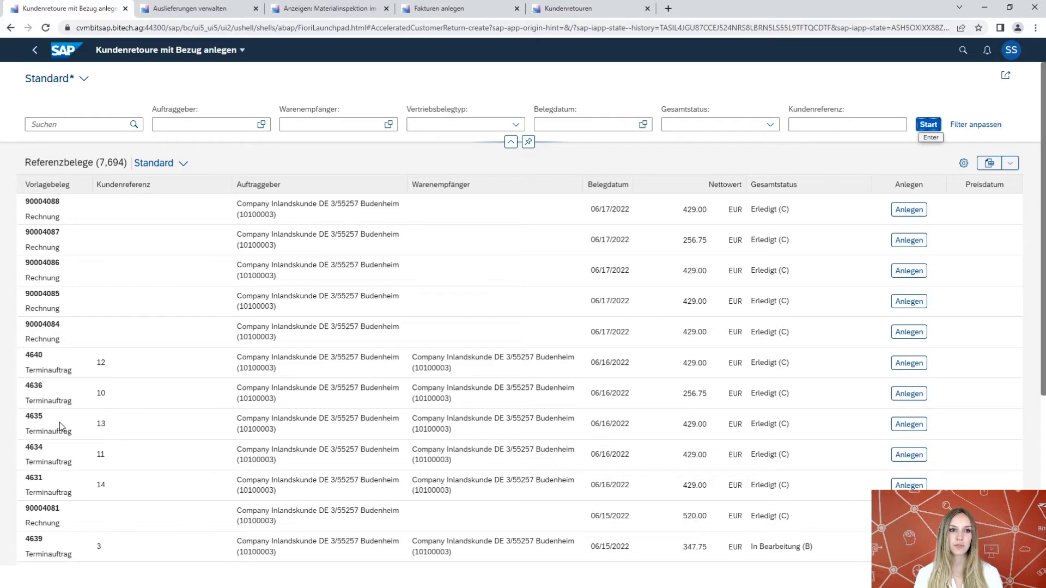
click(914, 430)
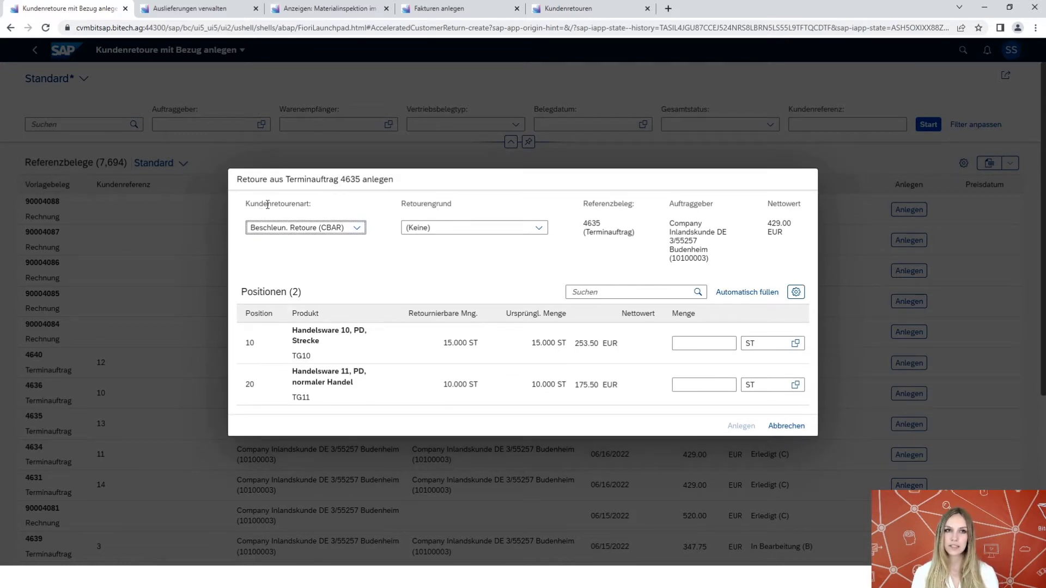
Choose the return type Beschleun. Retoure (CBAR) and set the return reason to Produkt defekt
click(339, 230)
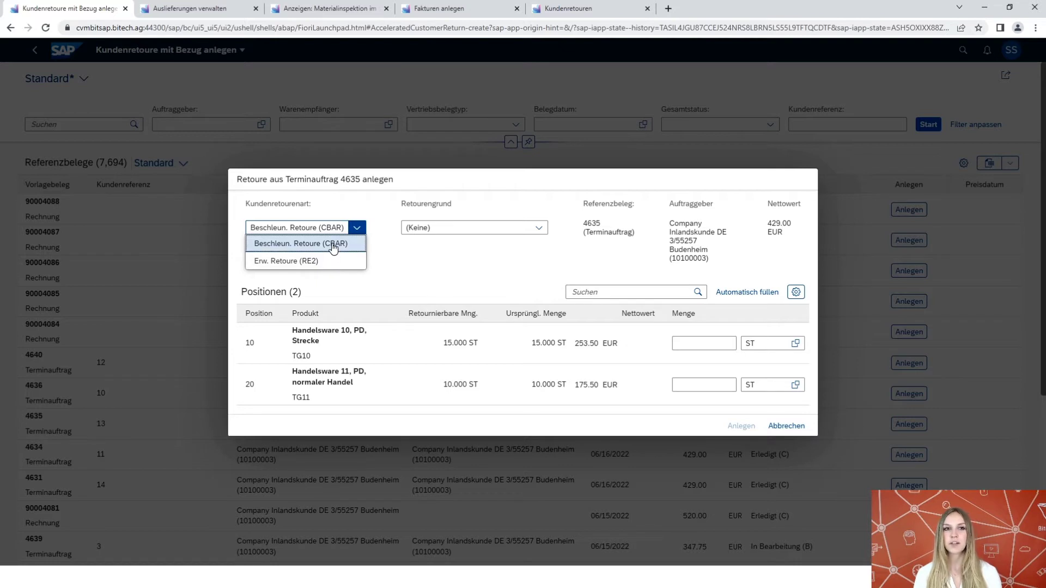
click(338, 244)
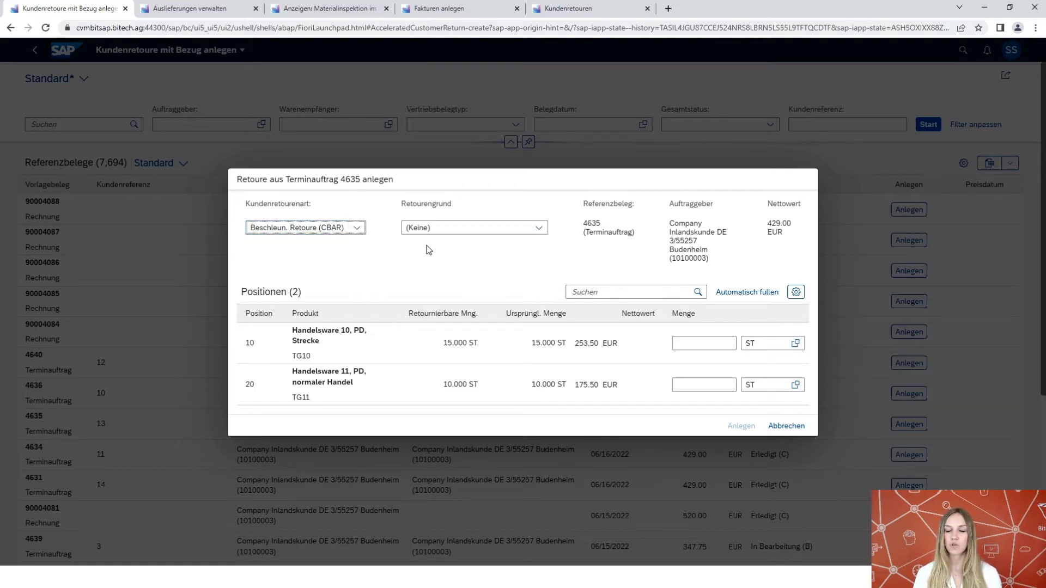
click(539, 228)
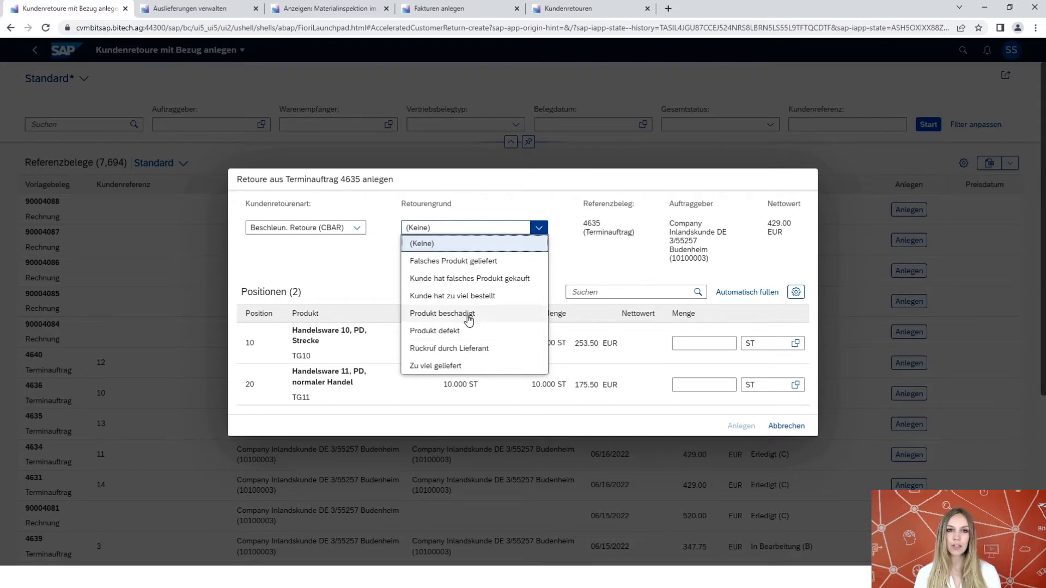
click(477, 331)
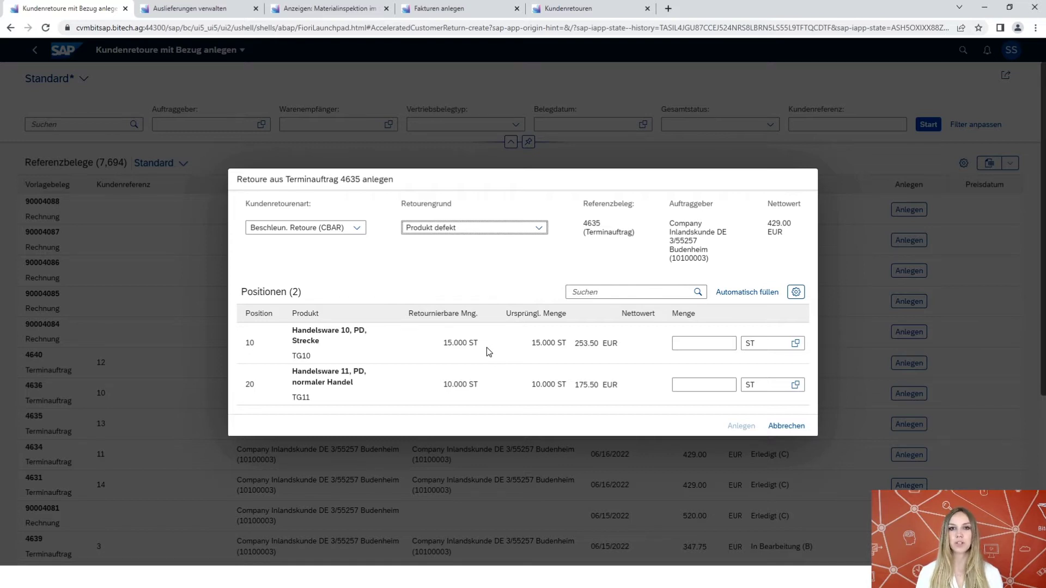
Enter return quantities of 10 ST for item 10 and 1 ST for item 20, and create the return
click(682, 344)
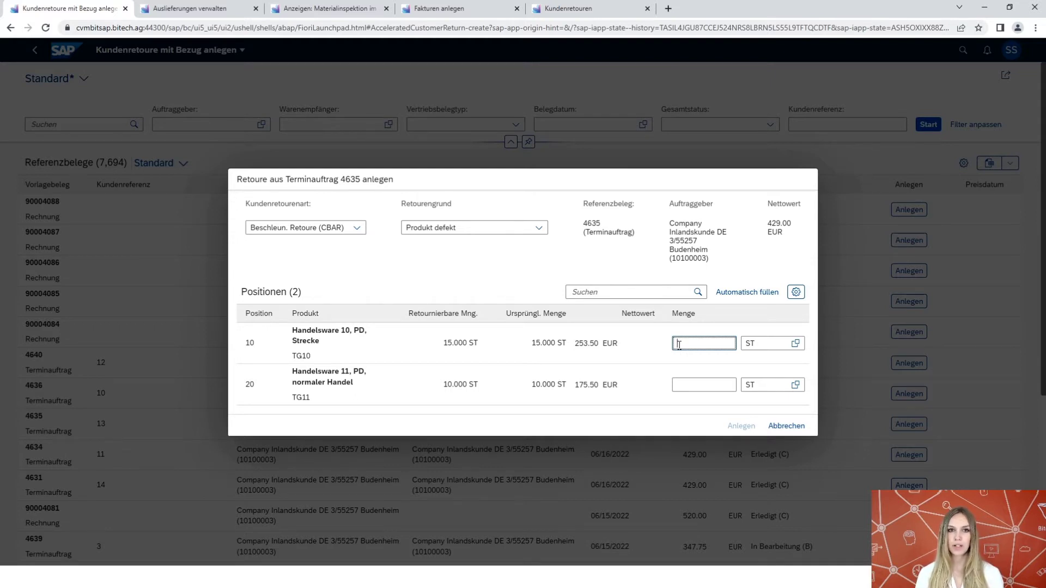
text(10)
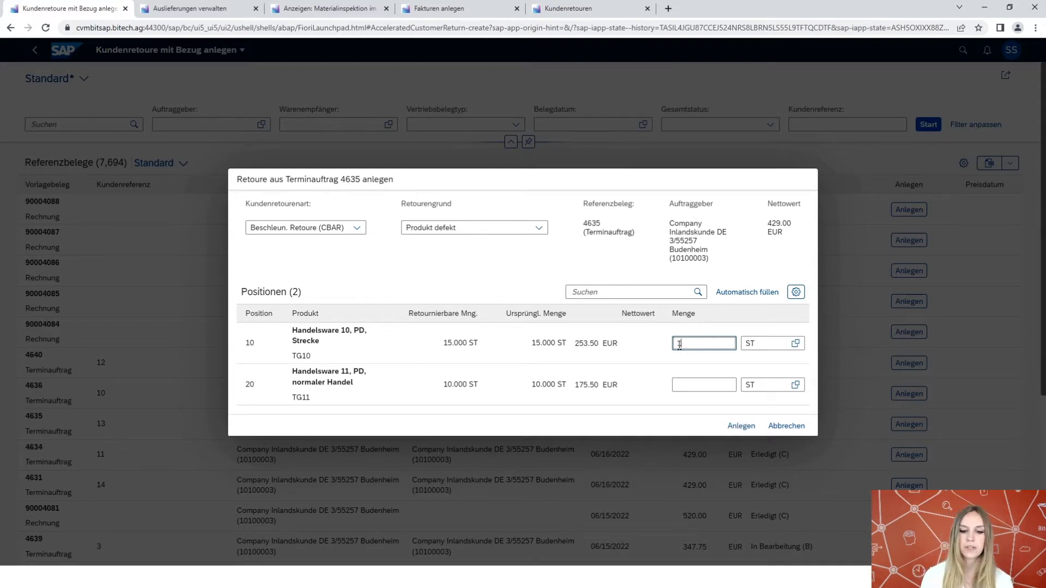
click(689, 385)
text(1)
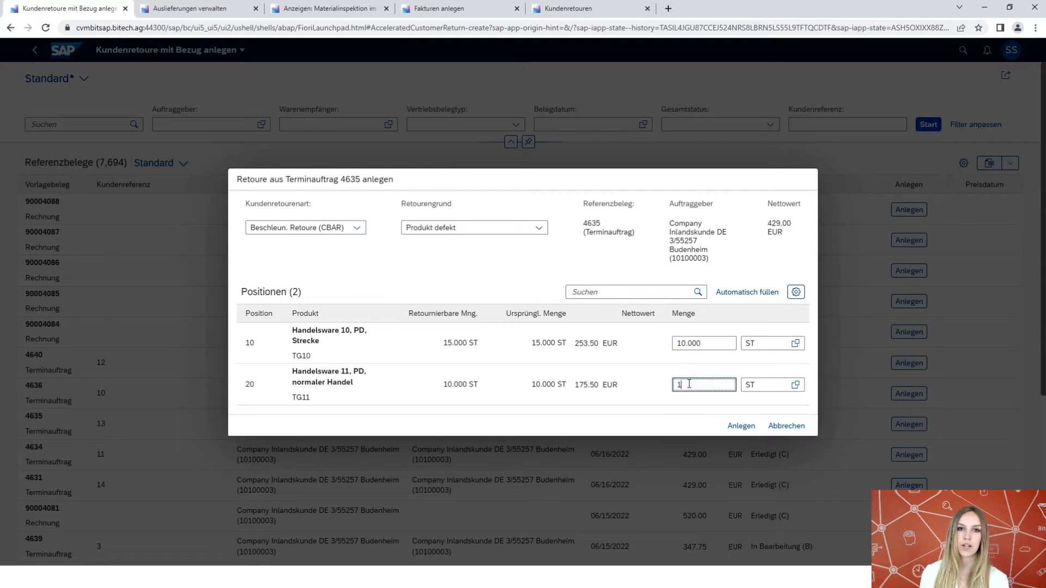
click(733, 427)
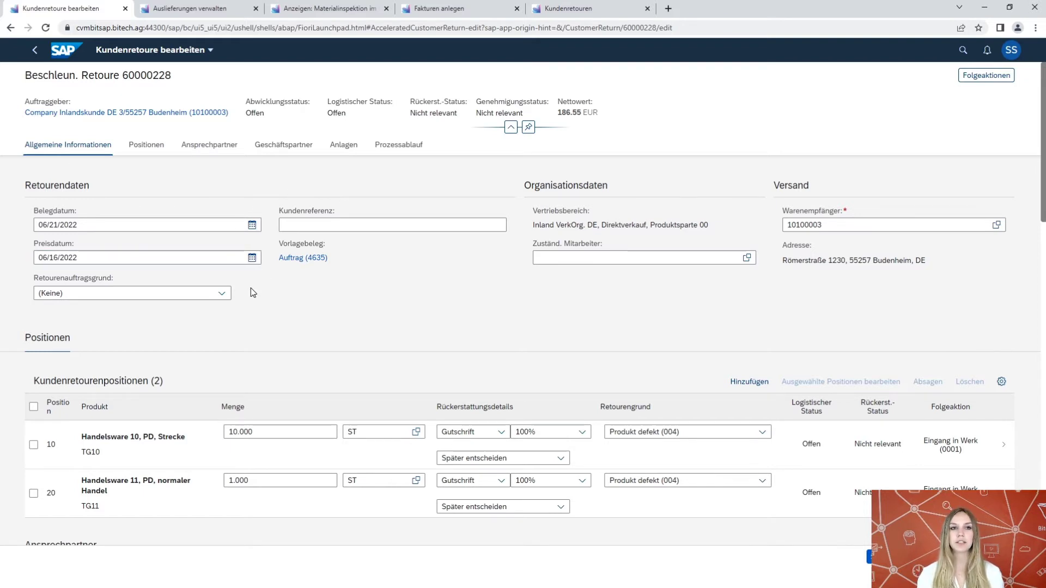
Set the return order reason to Beschleunigte Retoure (009) and choose Gutschrift as the refund type for item 10
click(215, 294)
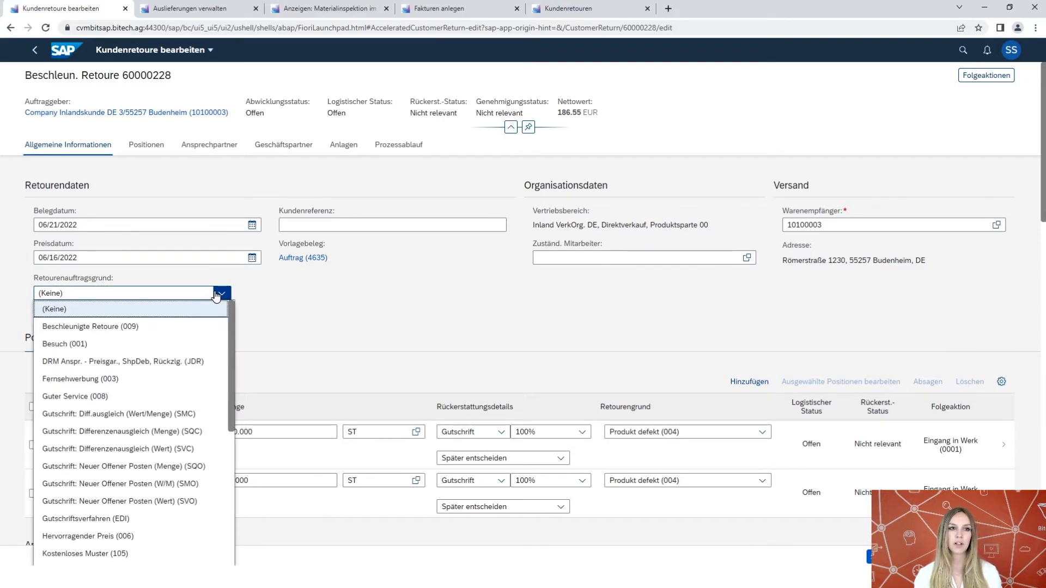
click(177, 326)
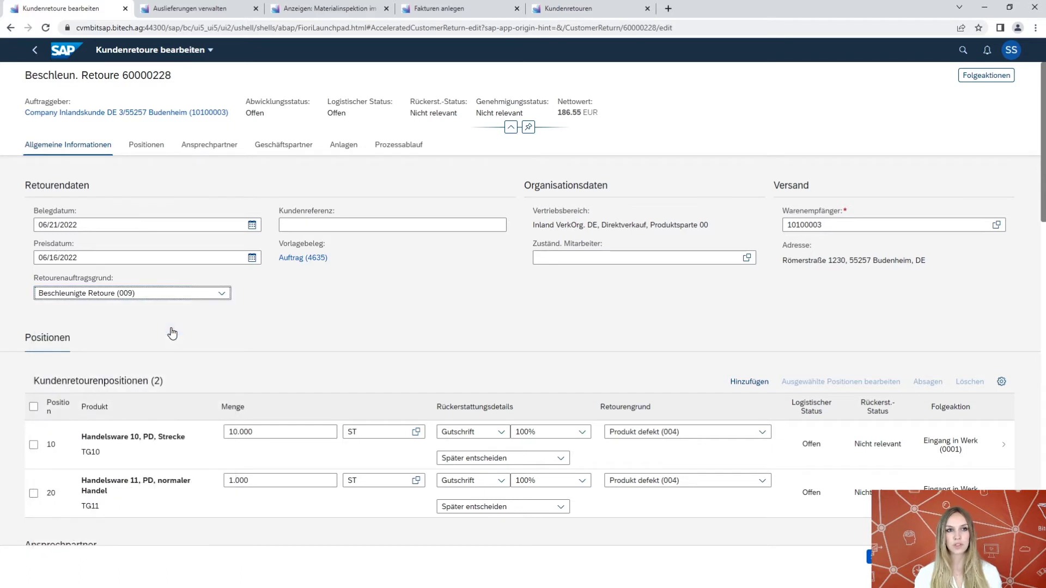
scroll(365, 334, down, 2)
scroll(365, 334, down, 2)
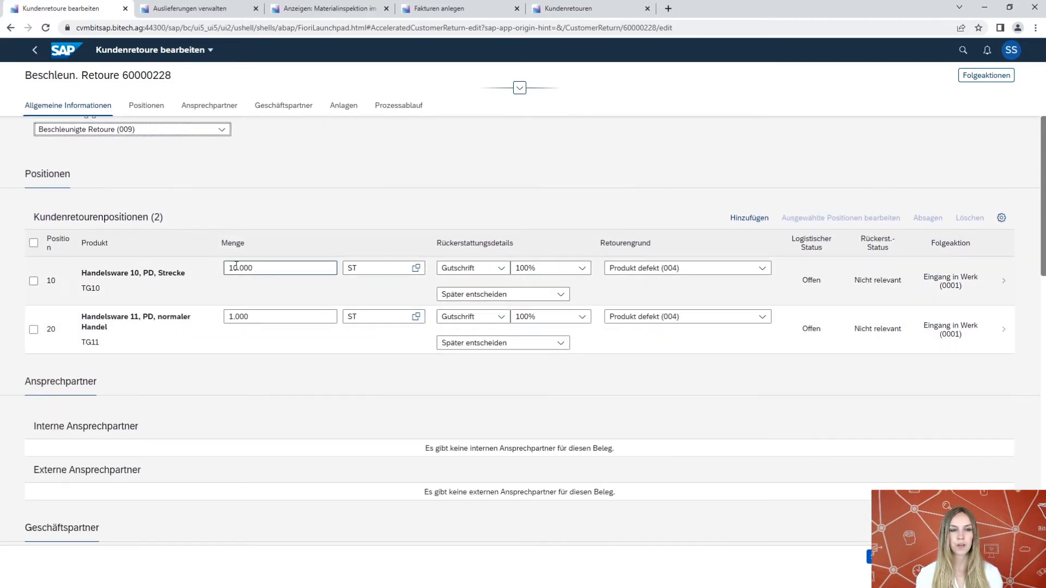
click(254, 267)
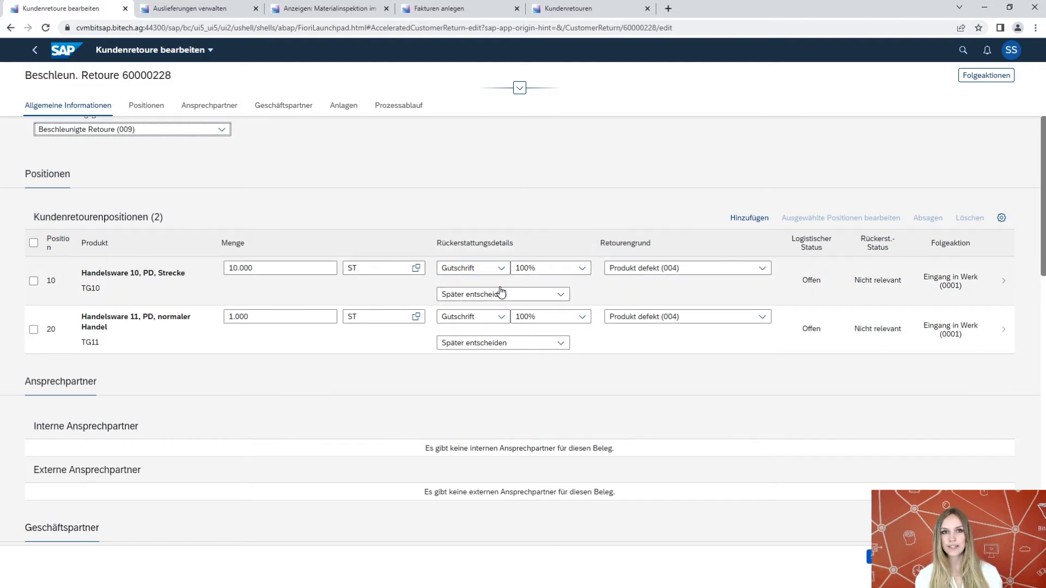
click(494, 268)
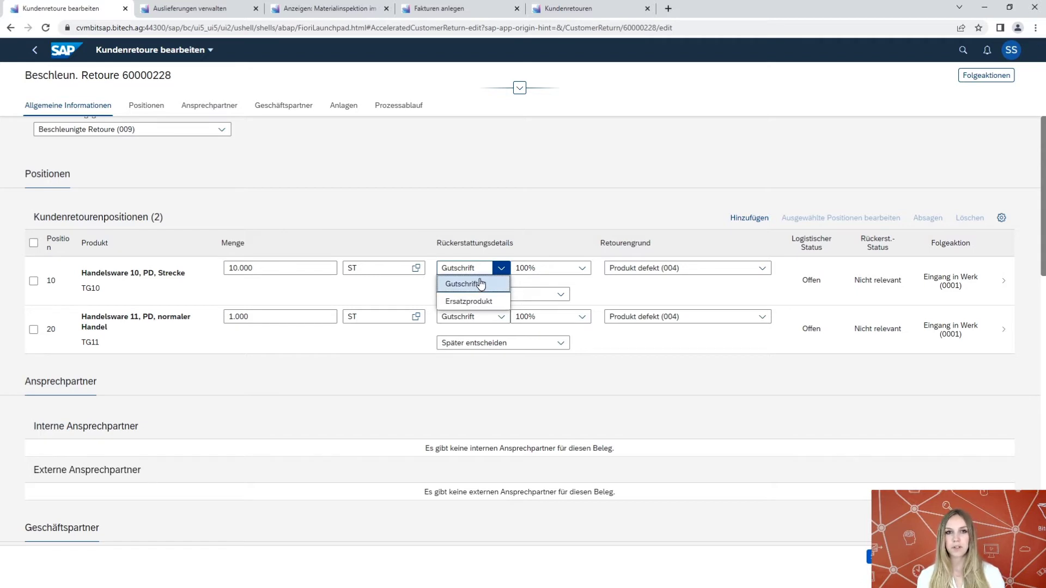
click(480, 284)
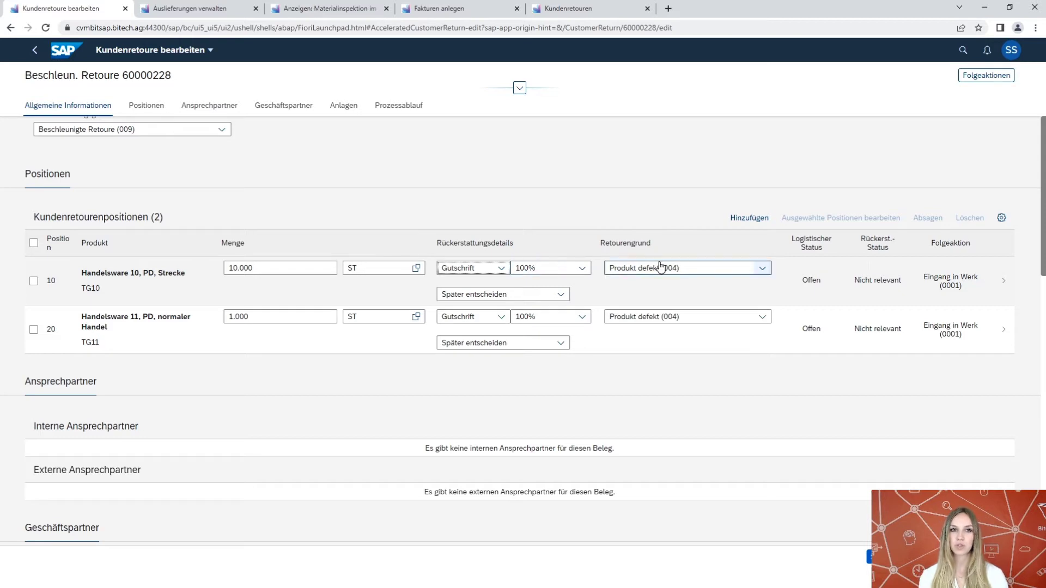
Set item 20's return reason to Produkt beschädigt (003) and leave item 10's refund decision at Später entscheiden
click(632, 317)
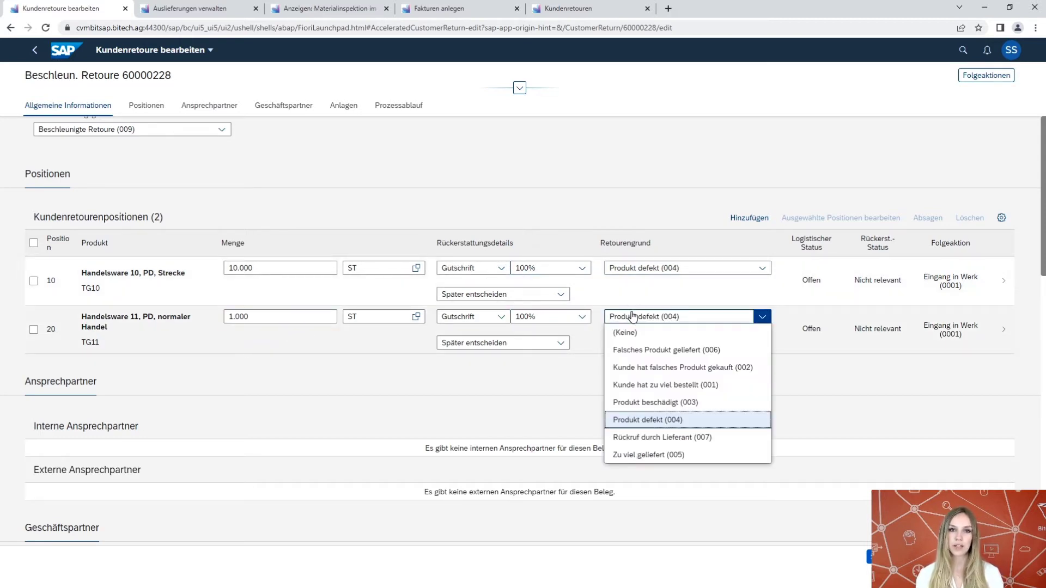
click(647, 404)
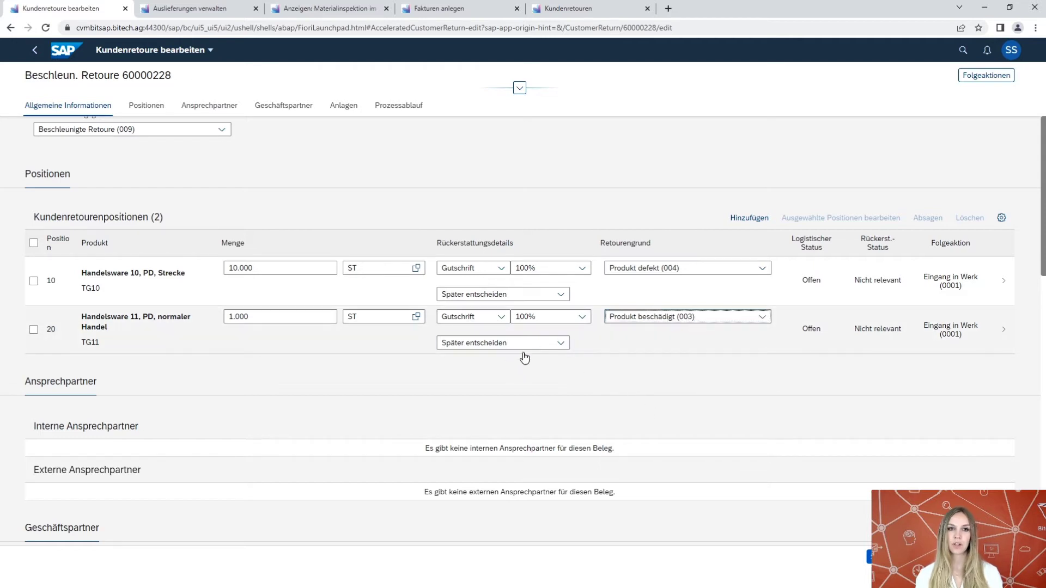
click(546, 296)
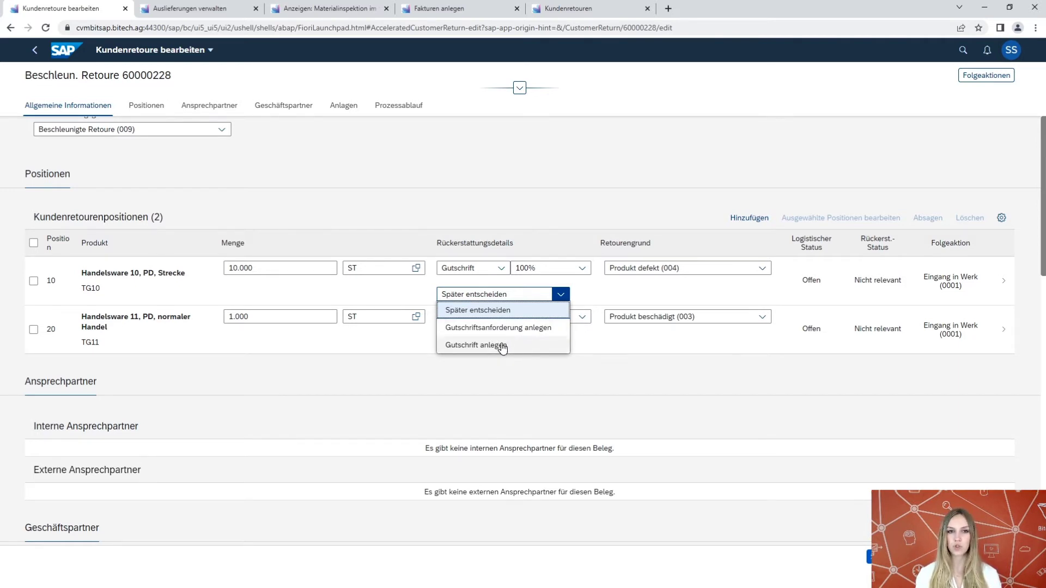
click(563, 300)
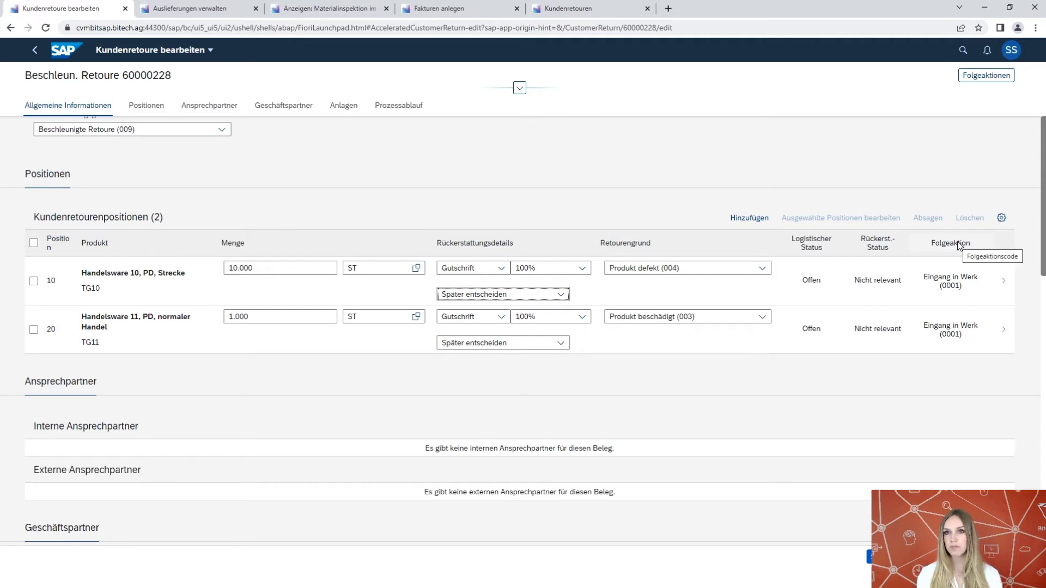
Open the return's follow-up actions and try free stock (0002), An Lieferanten ausliefern (0005) and Direktlieferung an Lieferanten (0007) for item 10
click(986, 75)
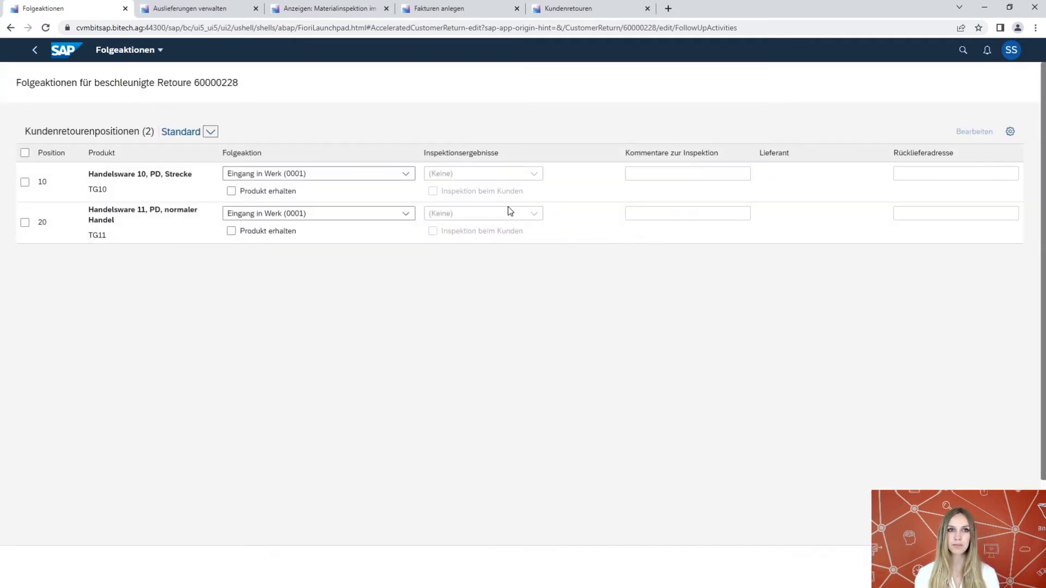
click(246, 177)
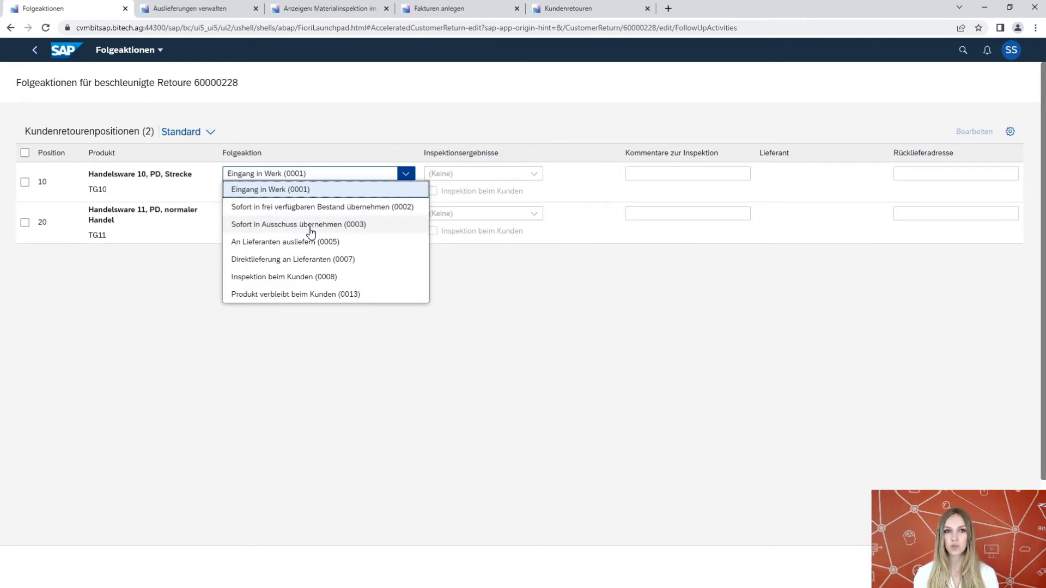
click(306, 210)
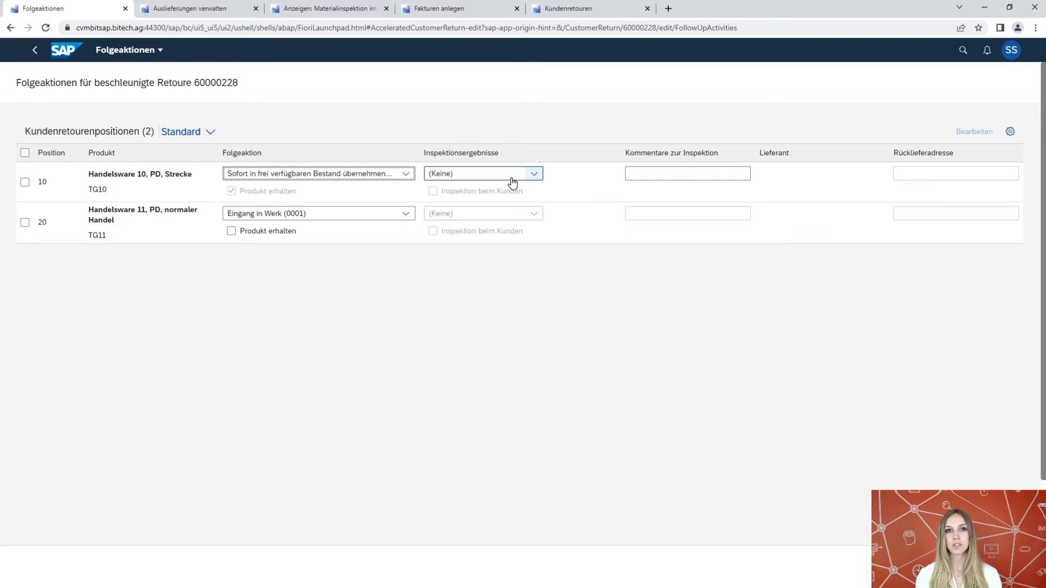
click(404, 176)
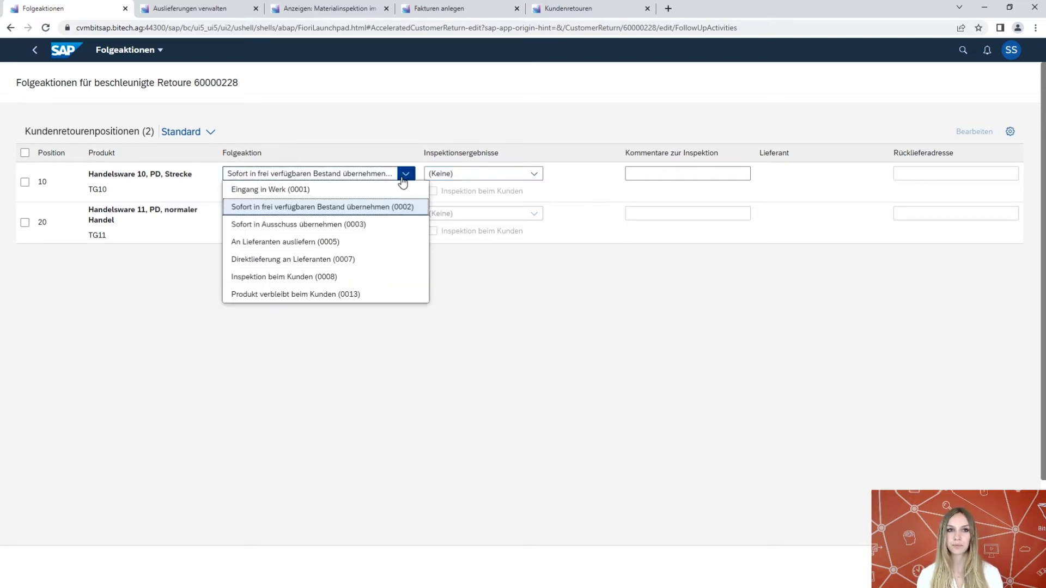
click(334, 242)
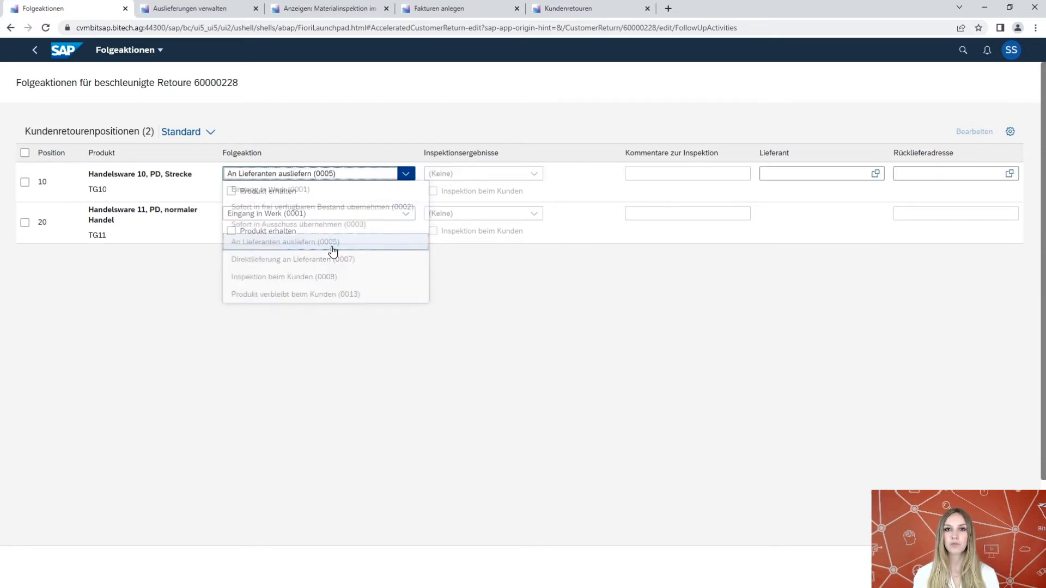
click(834, 177)
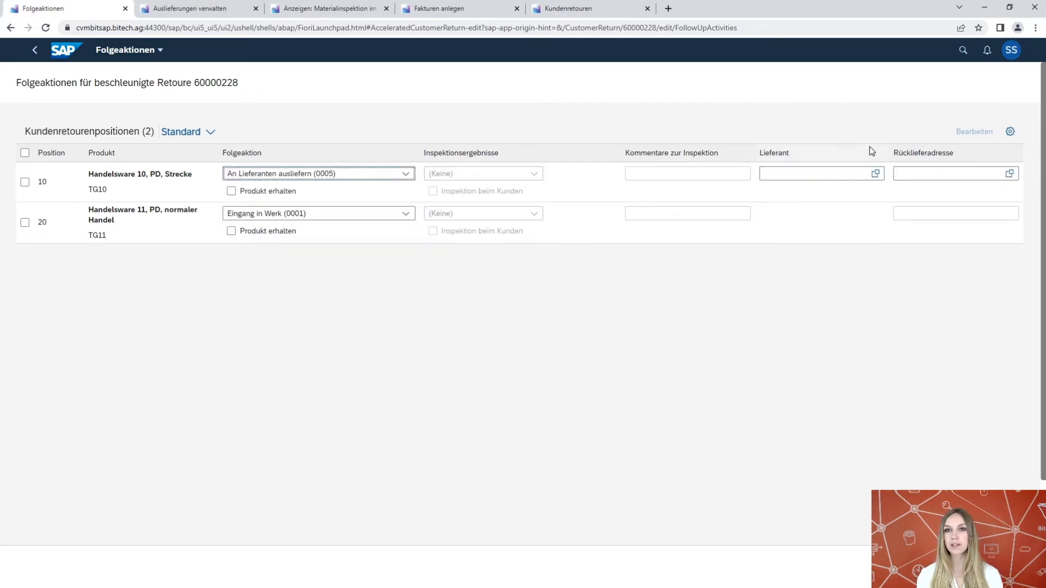
click(404, 173)
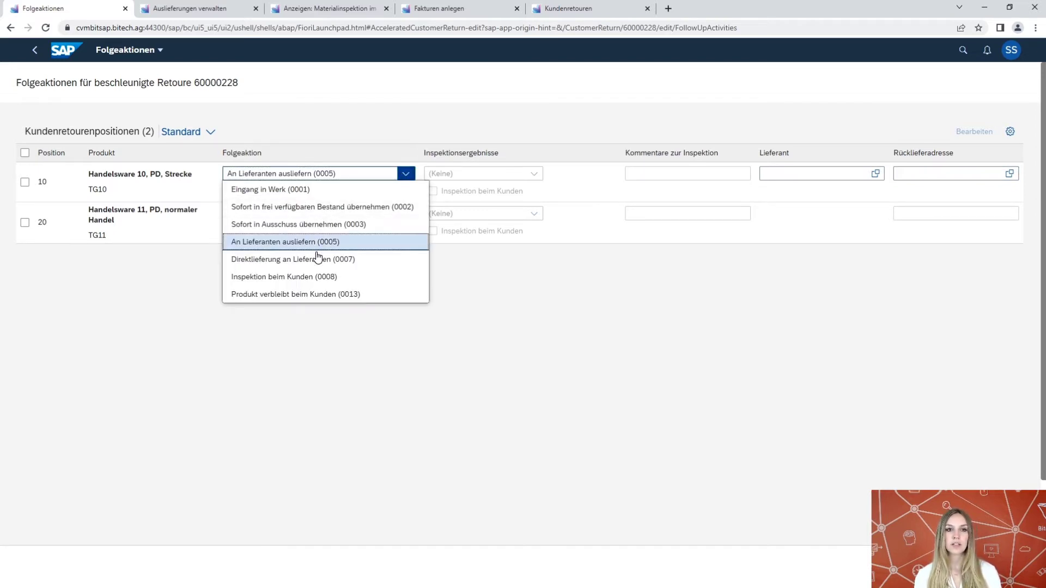
click(330, 261)
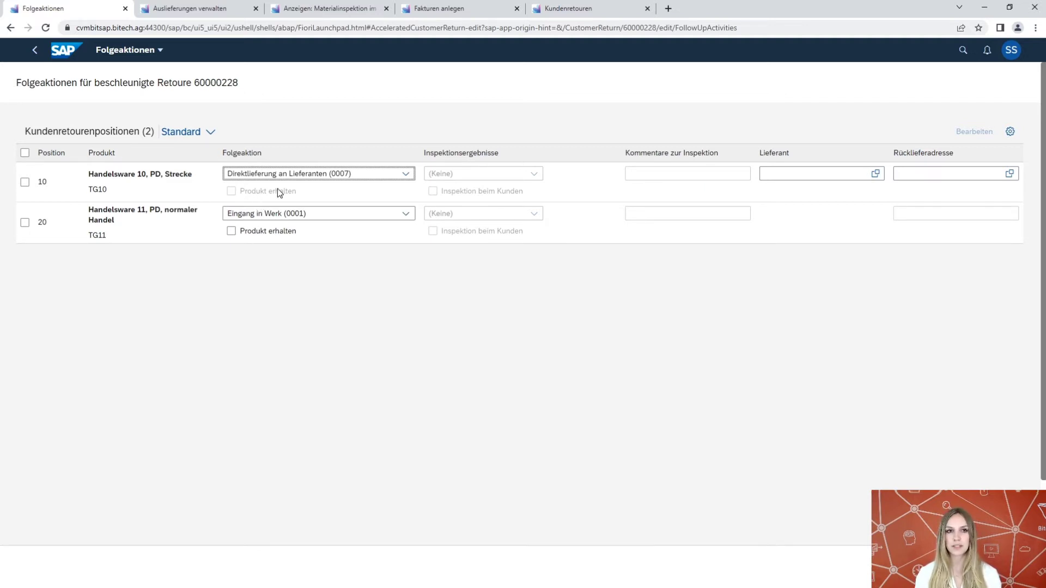
Reset item 10's follow-up action to Eingang in Werk (0001) and go back to editing the customer return
click(322, 175)
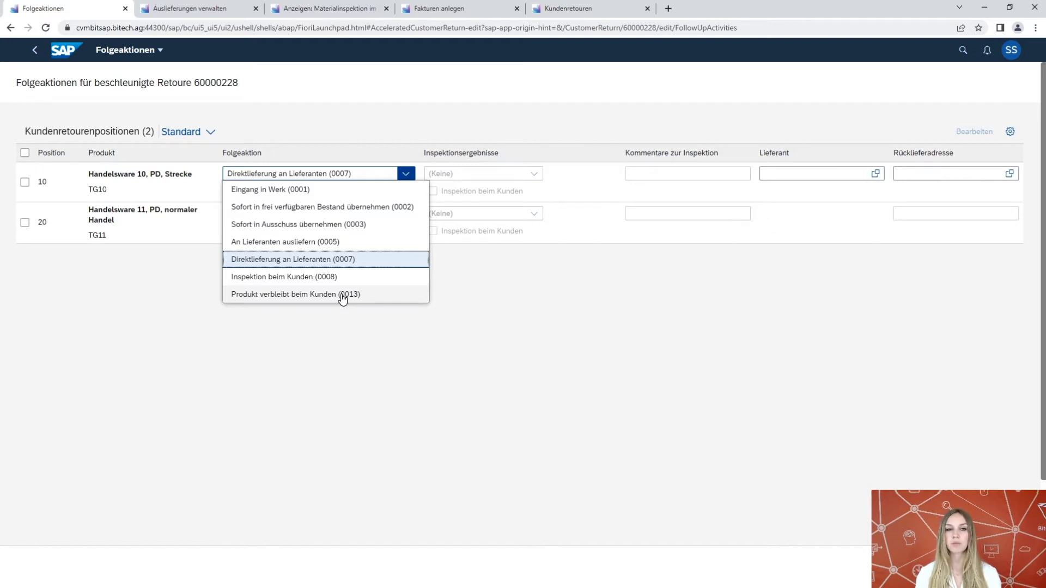
click(310, 189)
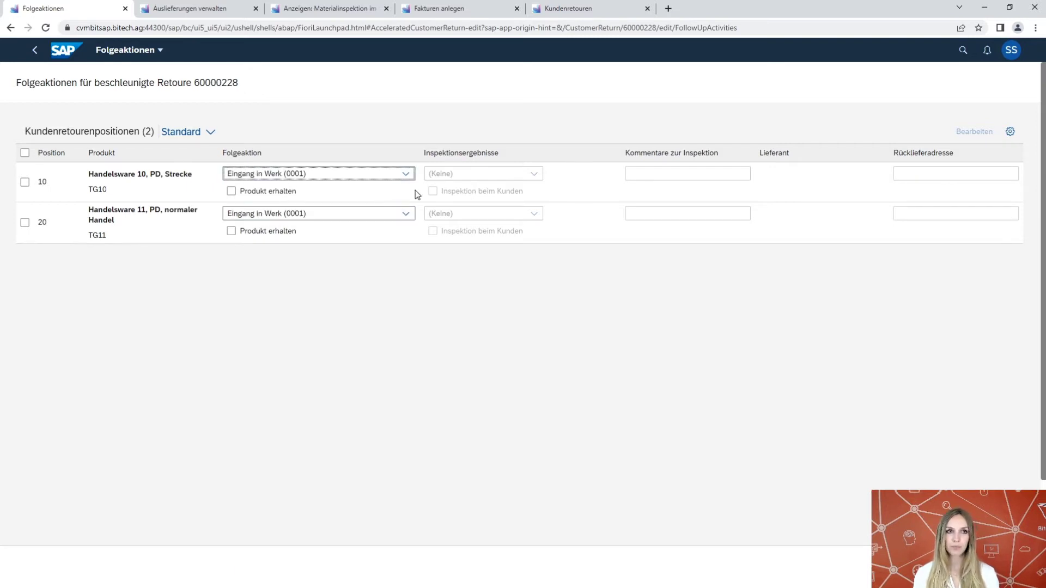
click(34, 53)
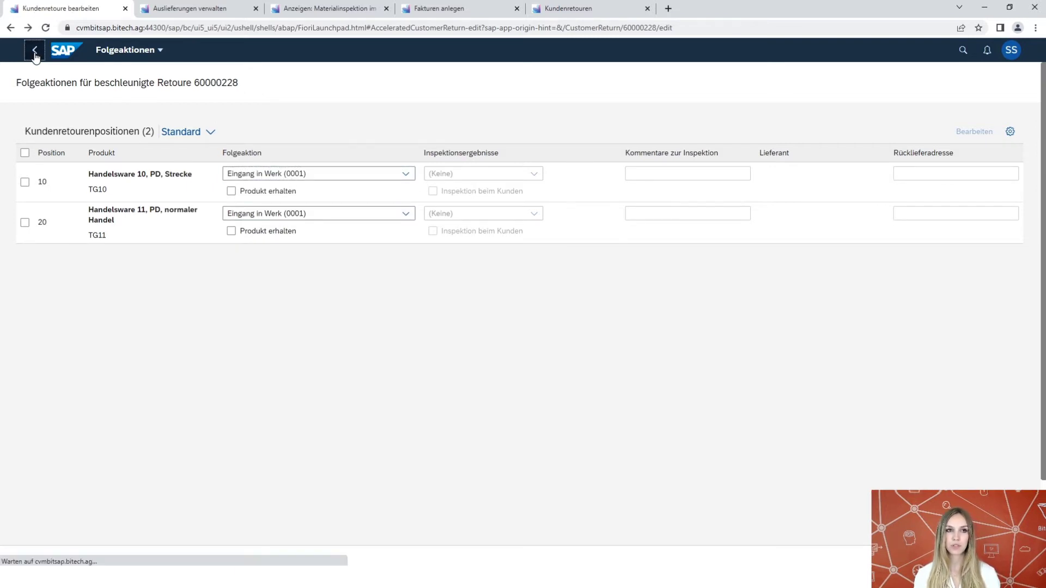
Review the return's remaining sections, including the attachments and the process flow (Prozessablauf)
scroll(553, 403, down, 8)
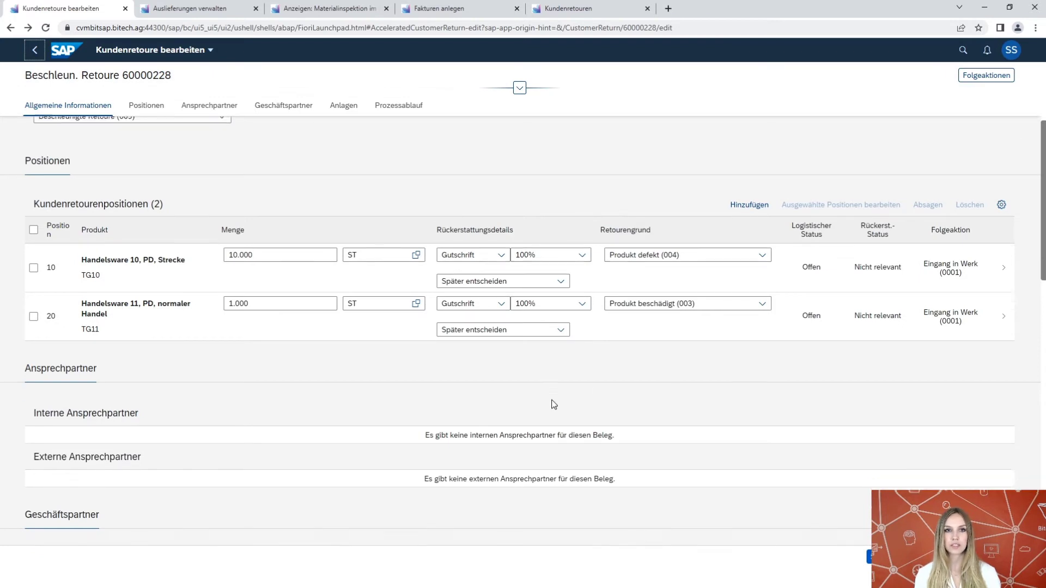
scroll(556, 398, down, 2)
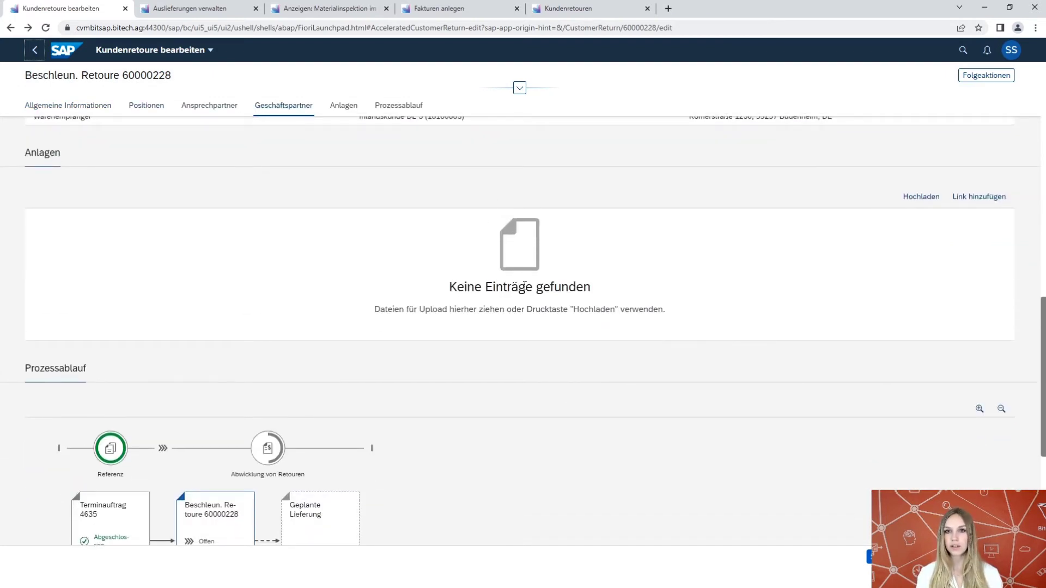
scroll(512, 310, down, 2)
scroll(511, 308, down, 1)
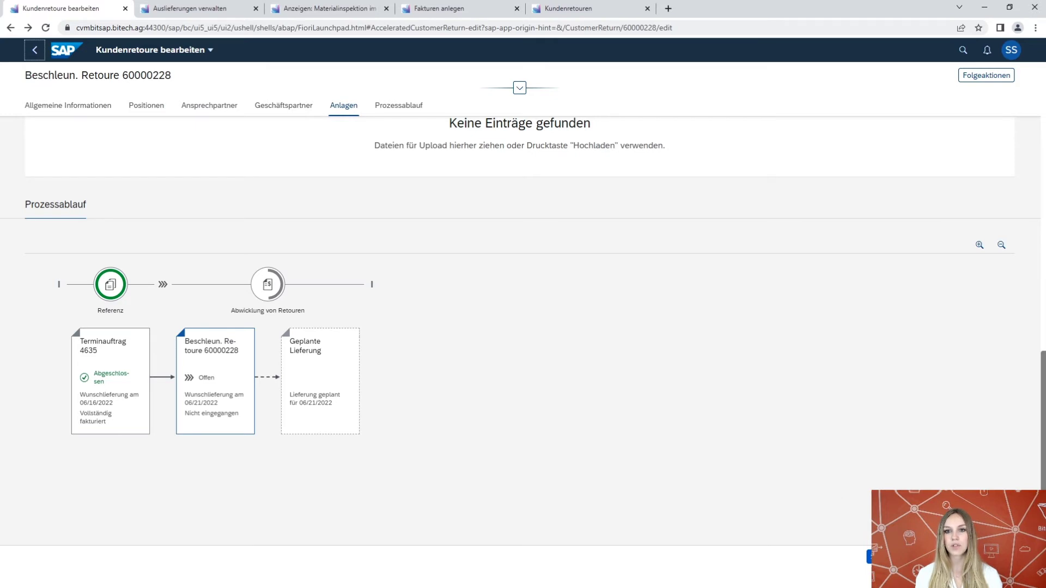
Save the accelerated customer return
click(869, 556)
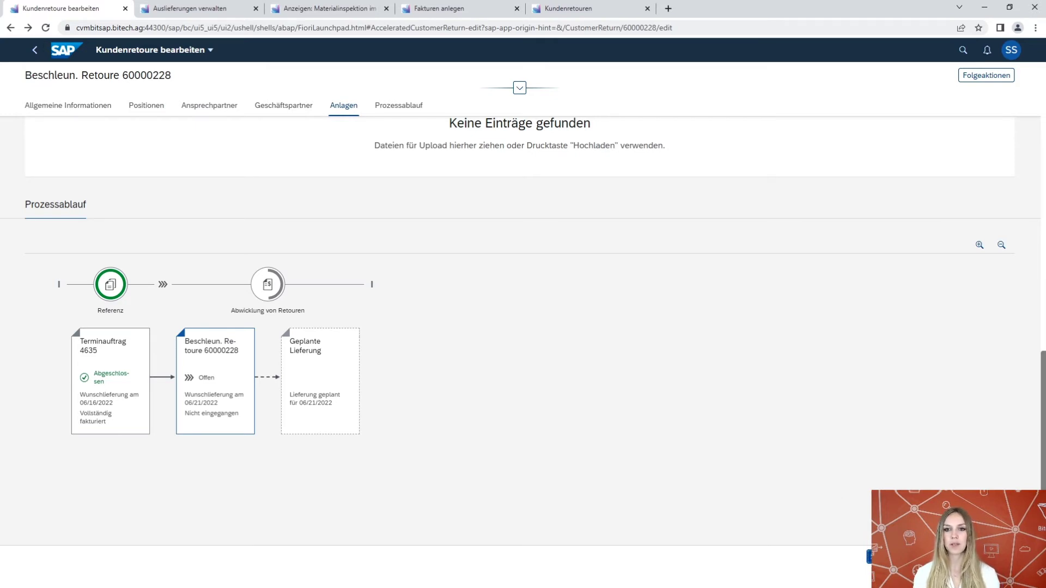
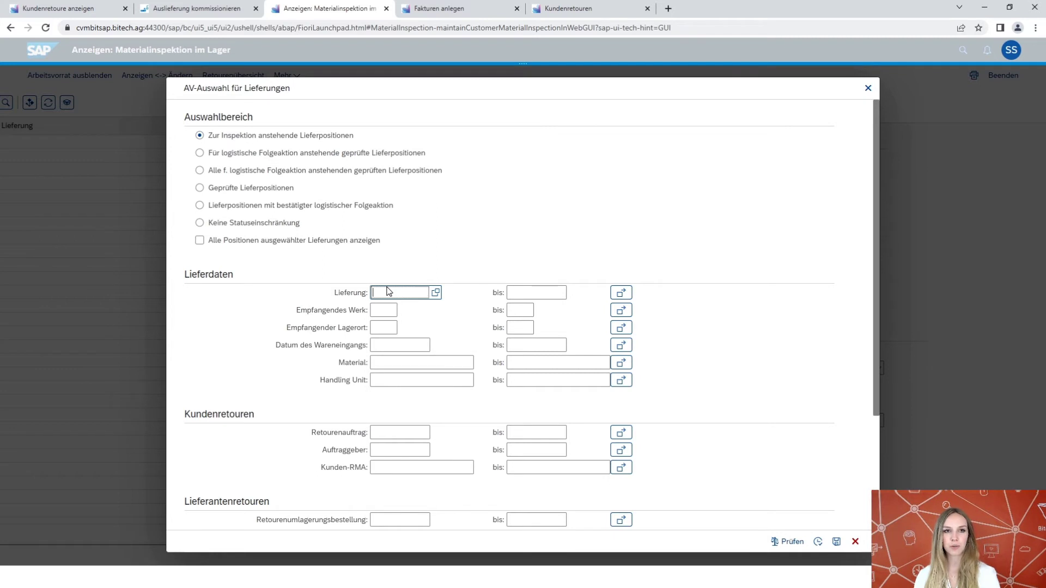
Load delivery 84000096 from the delivery items awaiting inspection and display its item-level inspection details
text(84000096)
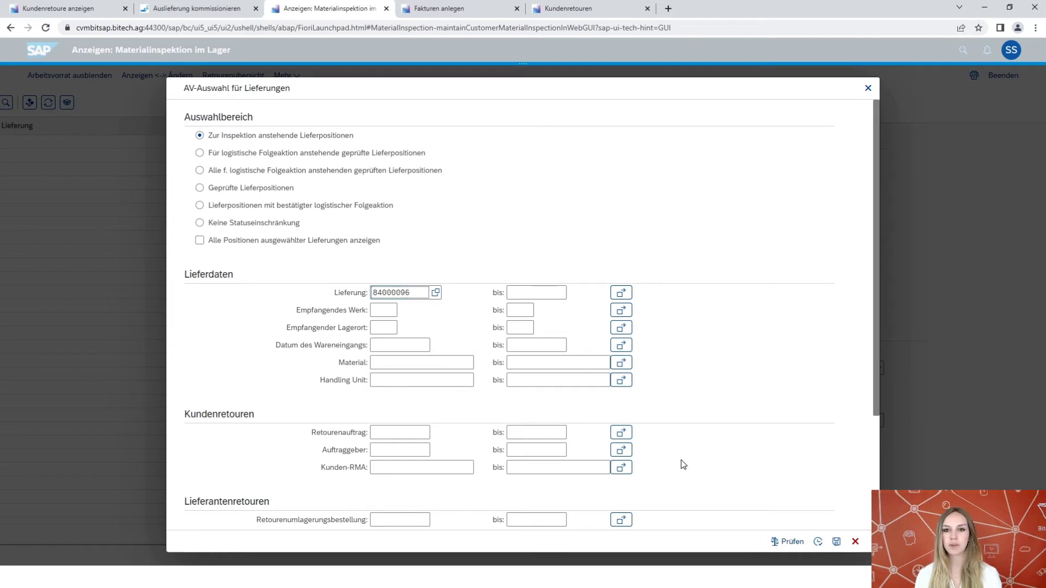
click(818, 542)
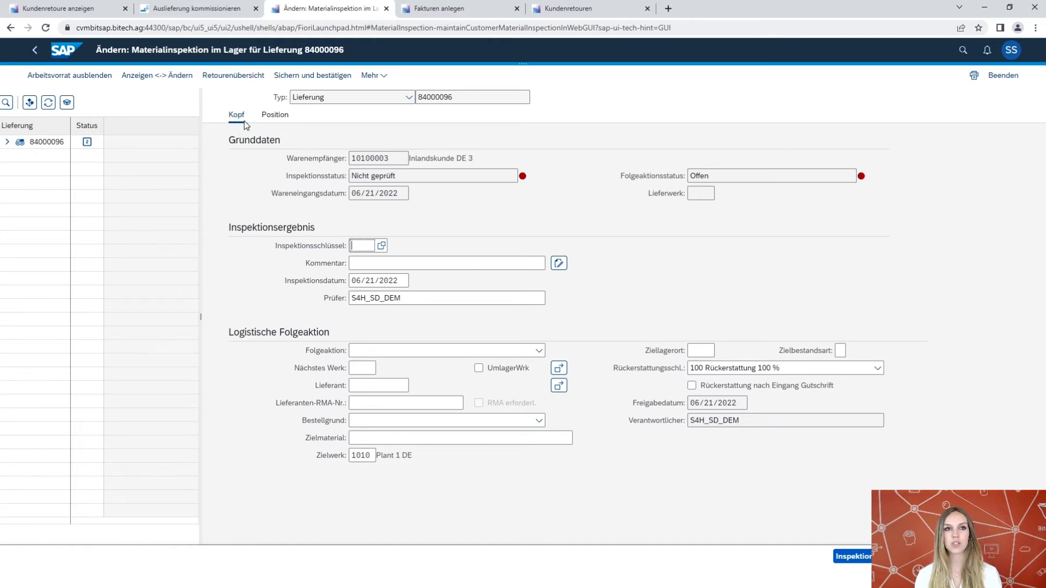
click(277, 116)
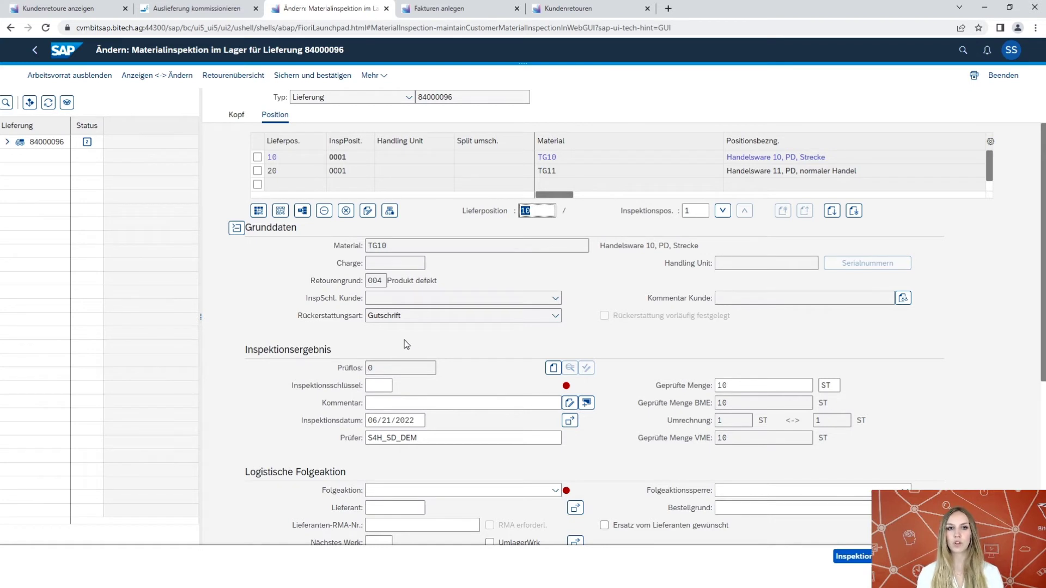
For item 10, set the inspection code to 0001 (OK) and the logistical follow-up action to 0011 In frei verfügbaren Bestand übernehmen
click(380, 385)
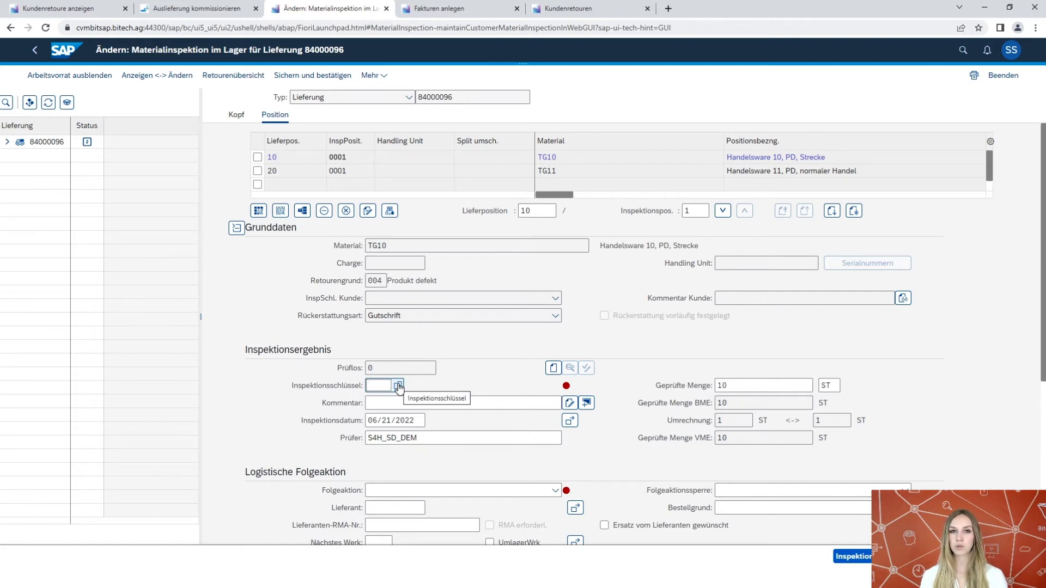
click(397, 386)
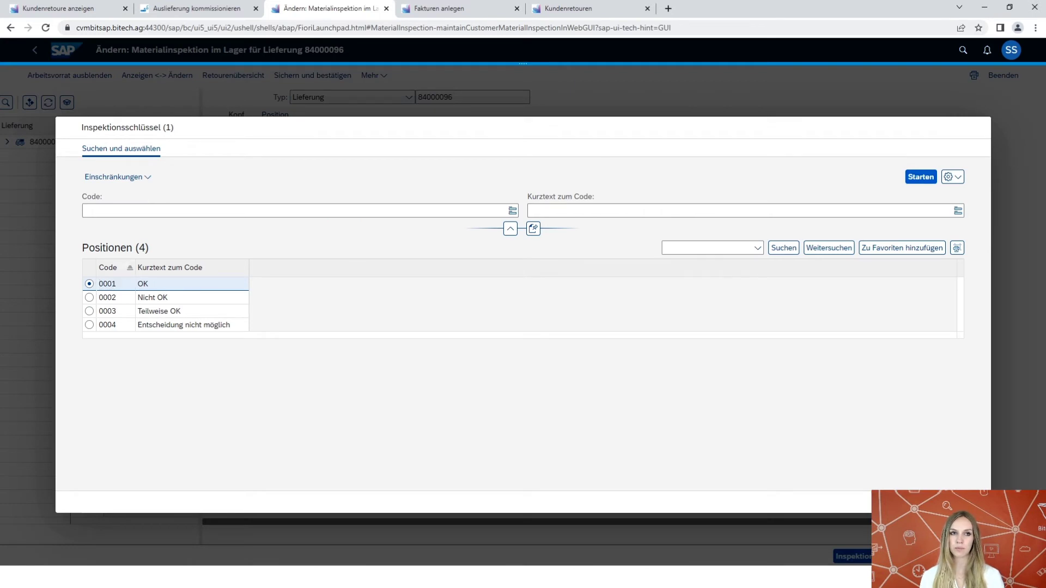
click(937, 501)
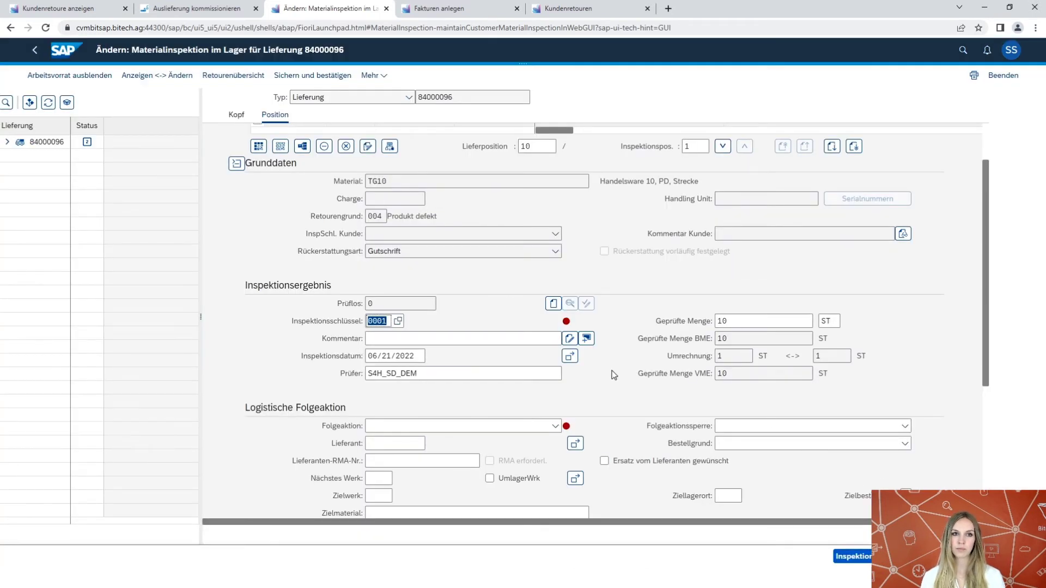
scroll(470, 394, down, 1)
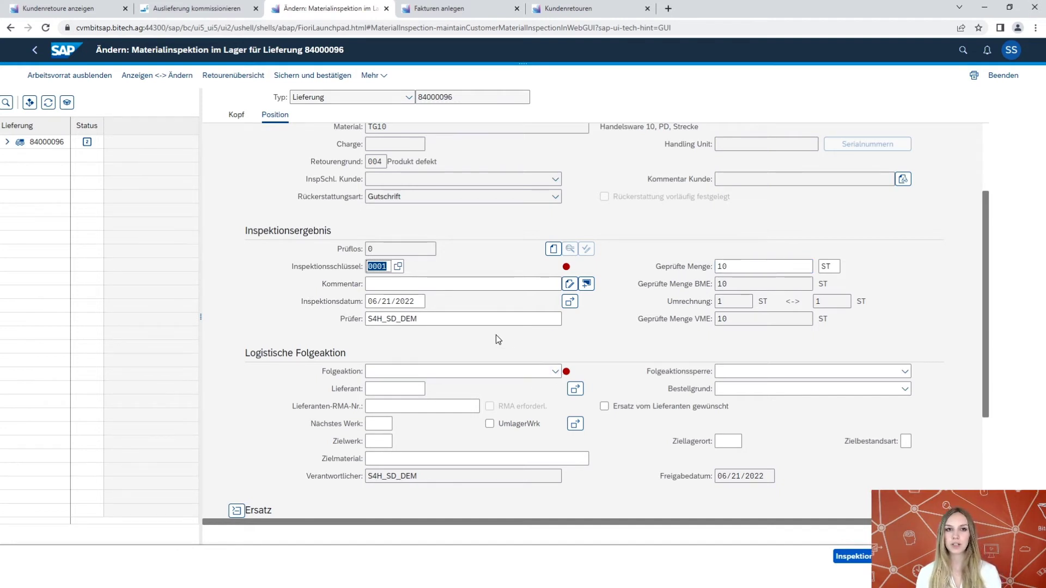
click(553, 372)
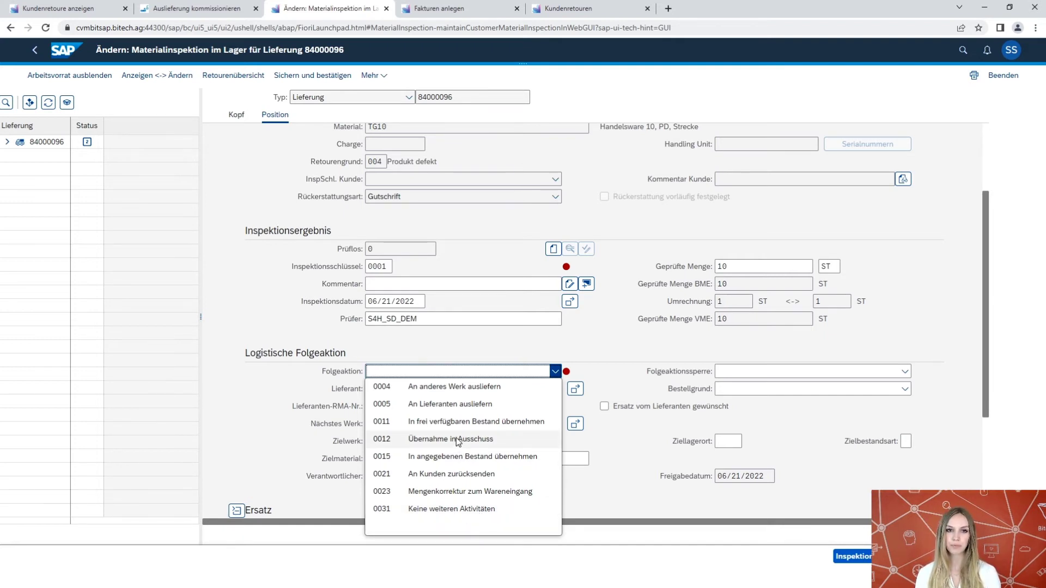
click(464, 423)
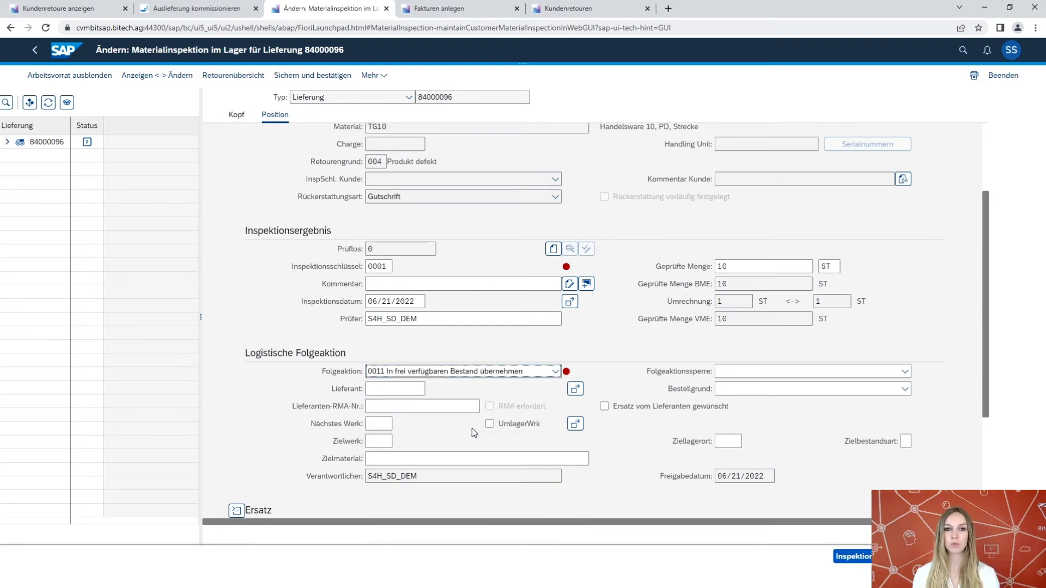
scroll(472, 428, down, 3)
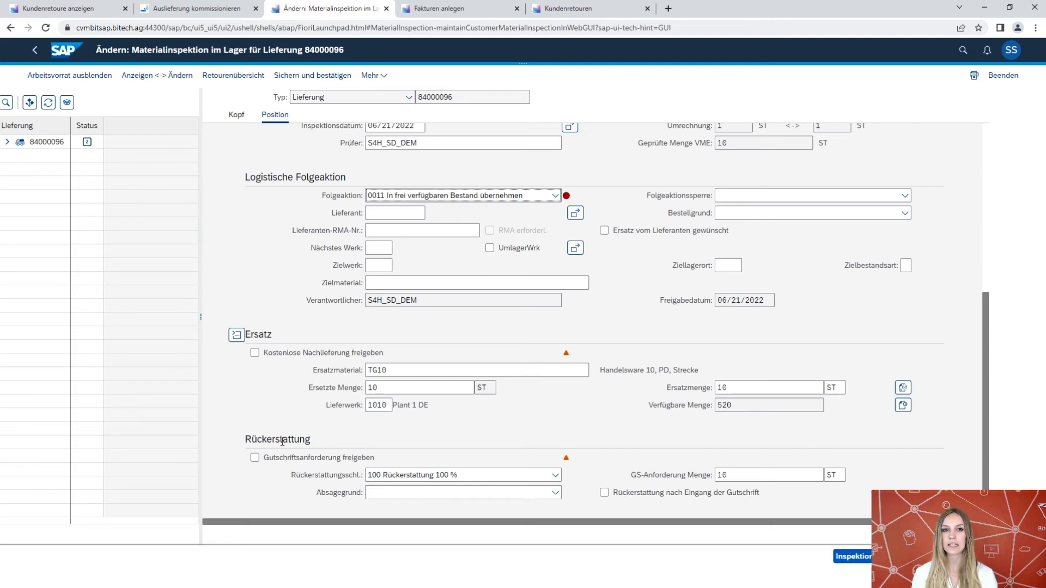
For item 20, set the inspection code to 0002 (Nicht OK) and enter the comment "Beschädigung durch Kunden"
scroll(314, 439, up, 5)
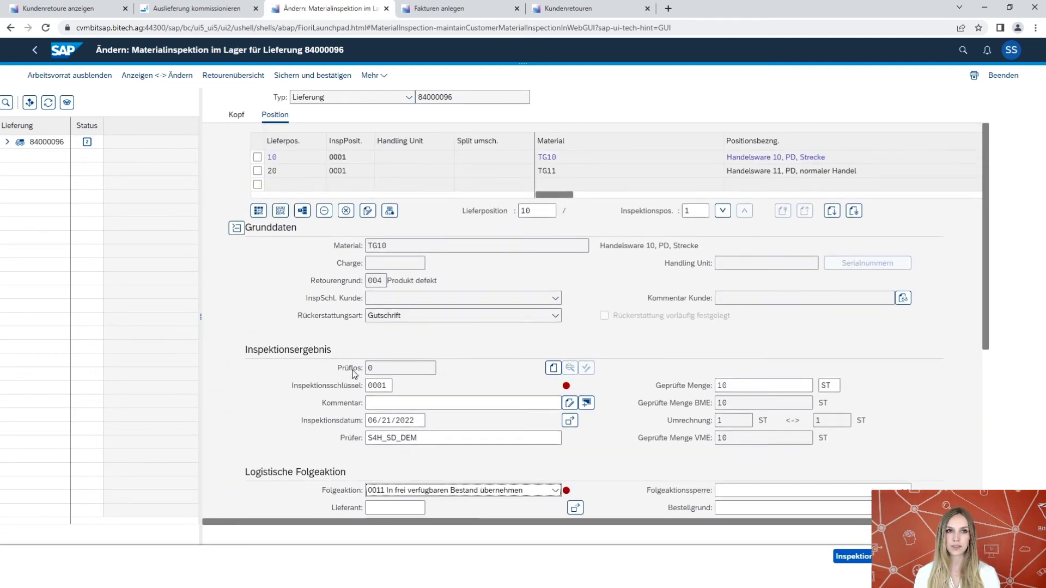
double_click(339, 171)
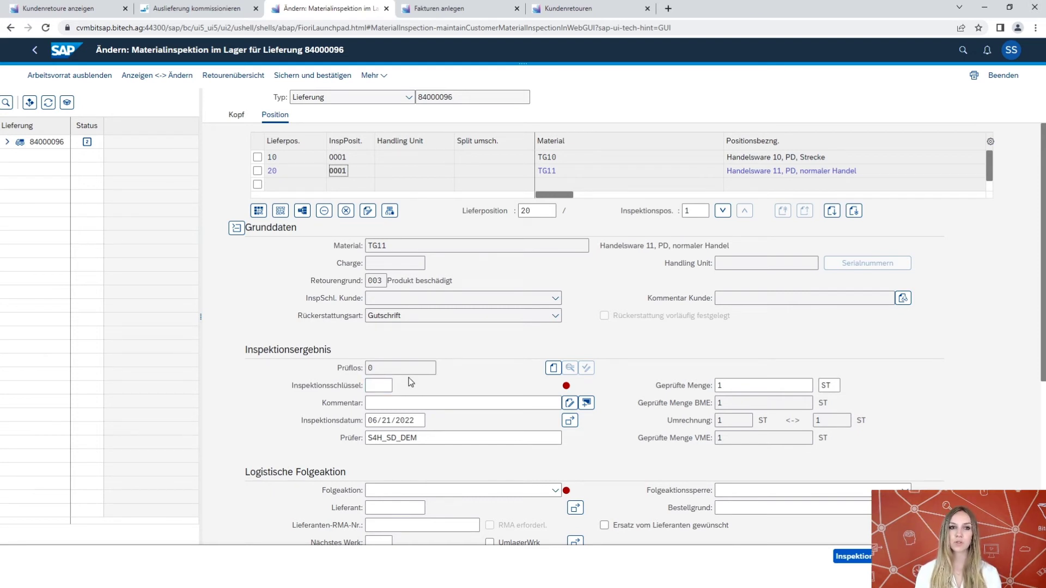
click(390, 384)
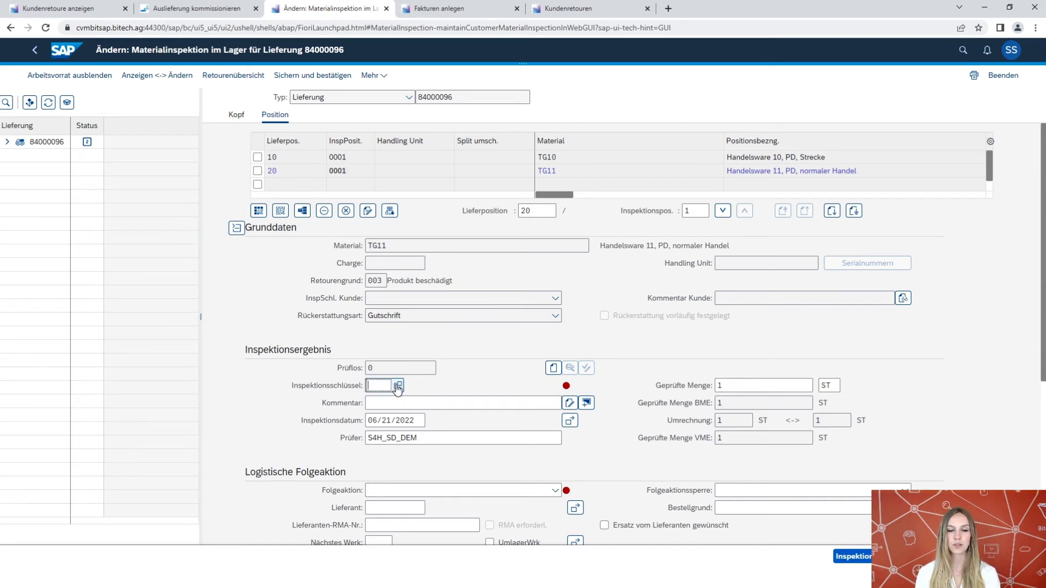
click(399, 385)
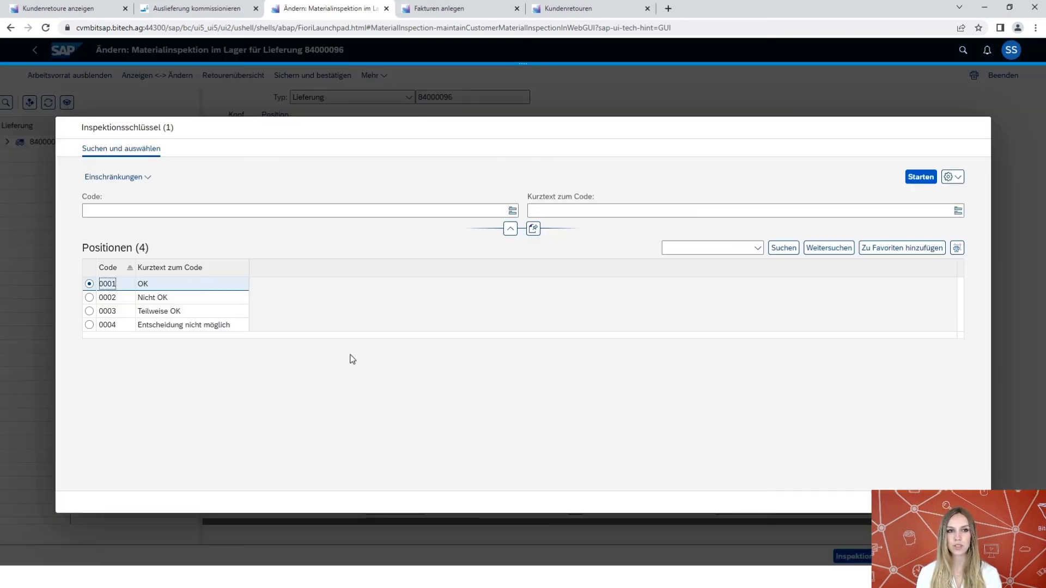
click(90, 299)
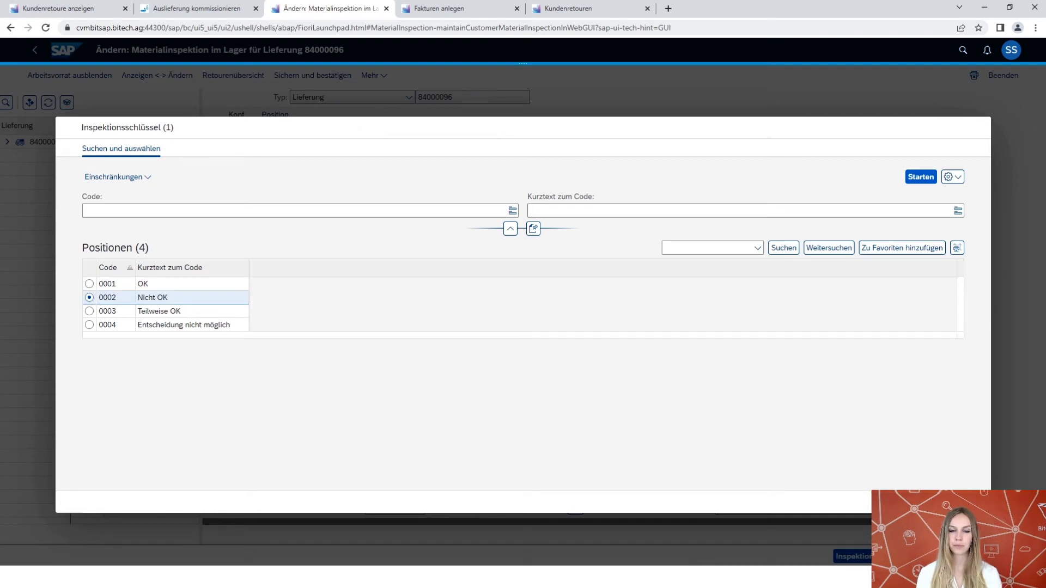
key(Return)
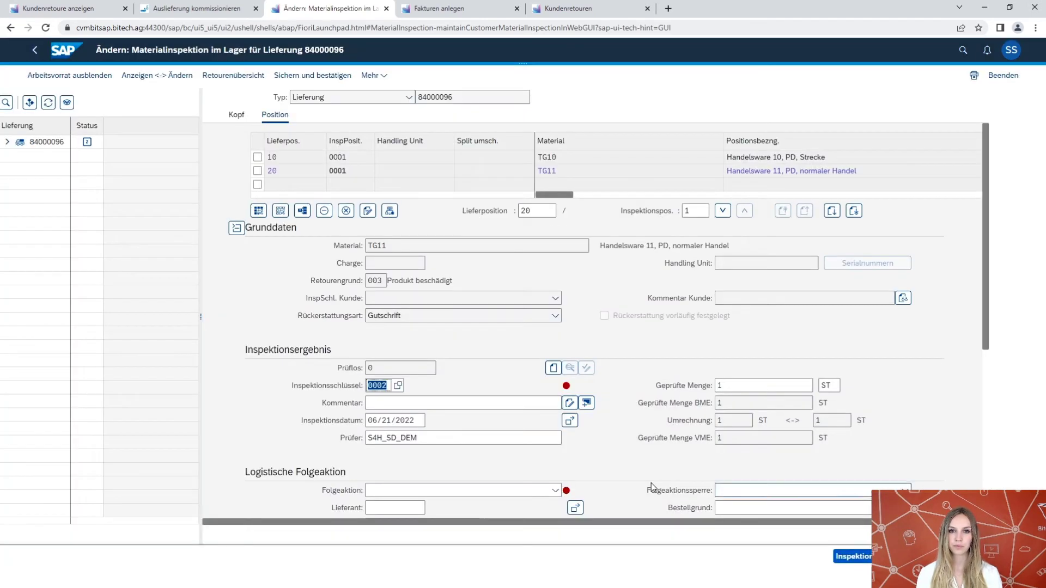
click(409, 405)
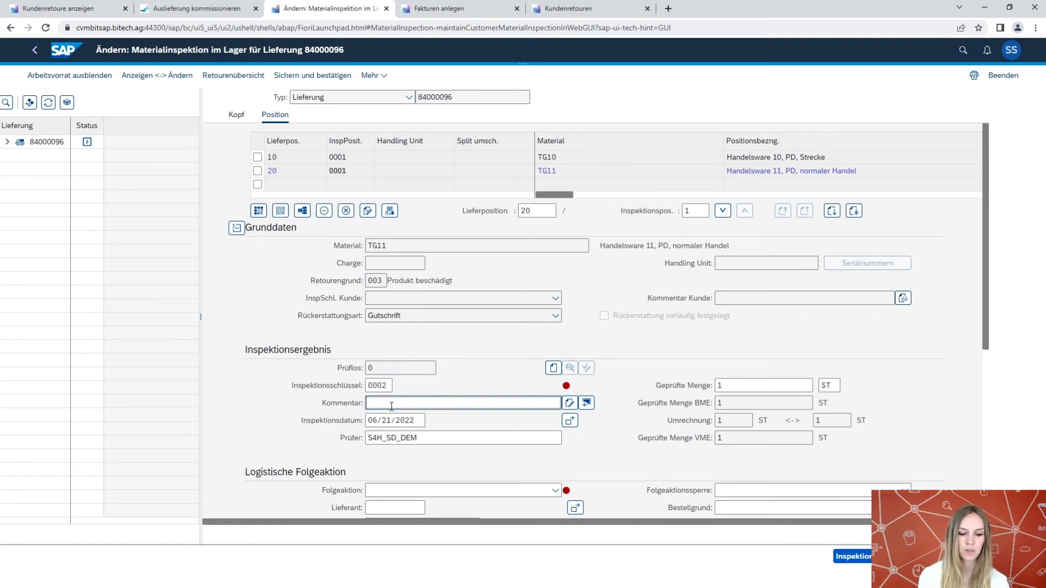
text(Beschädi)
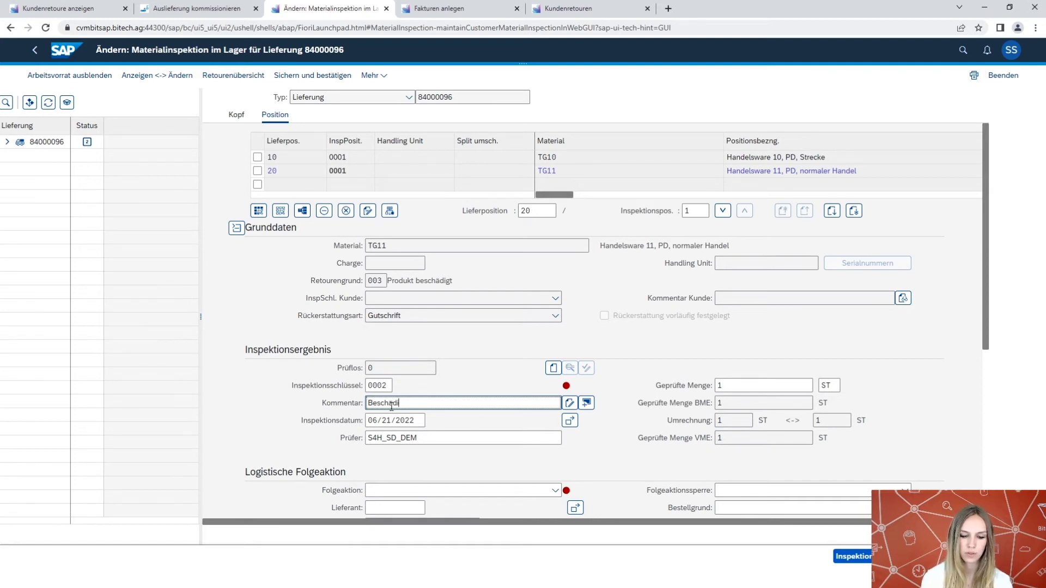
text(gung dur)
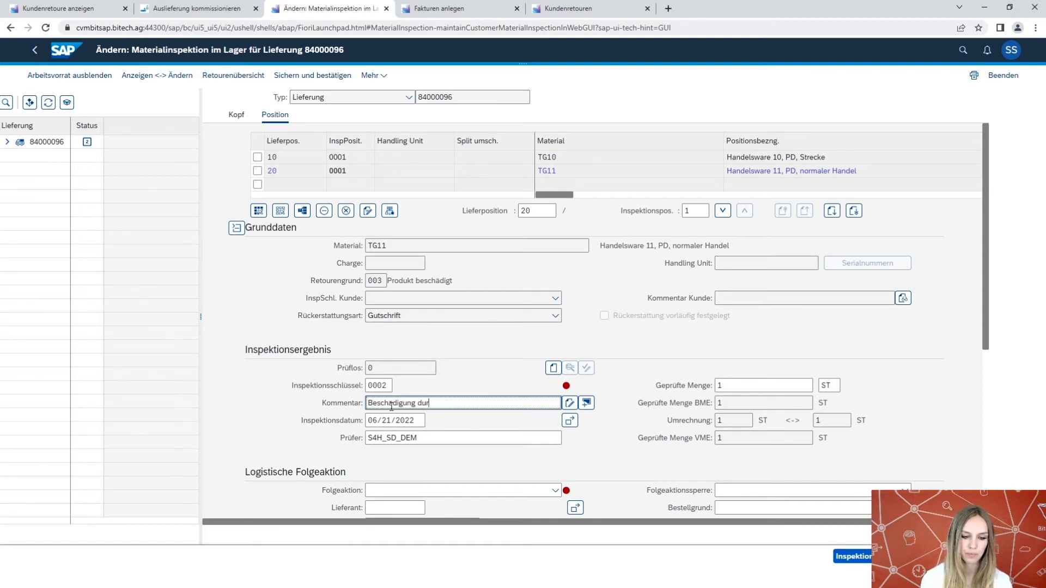
text(ch Kunden)
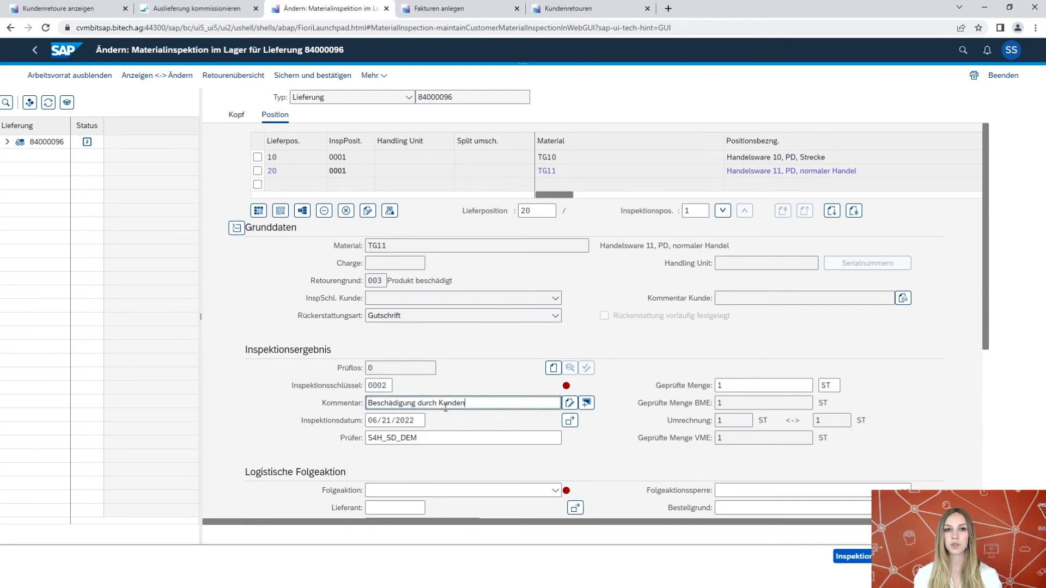
Set item 20's logistical follow-up action to 0012 Übernahme in Ausschuss and save the material inspection
scroll(445, 406, down, 5)
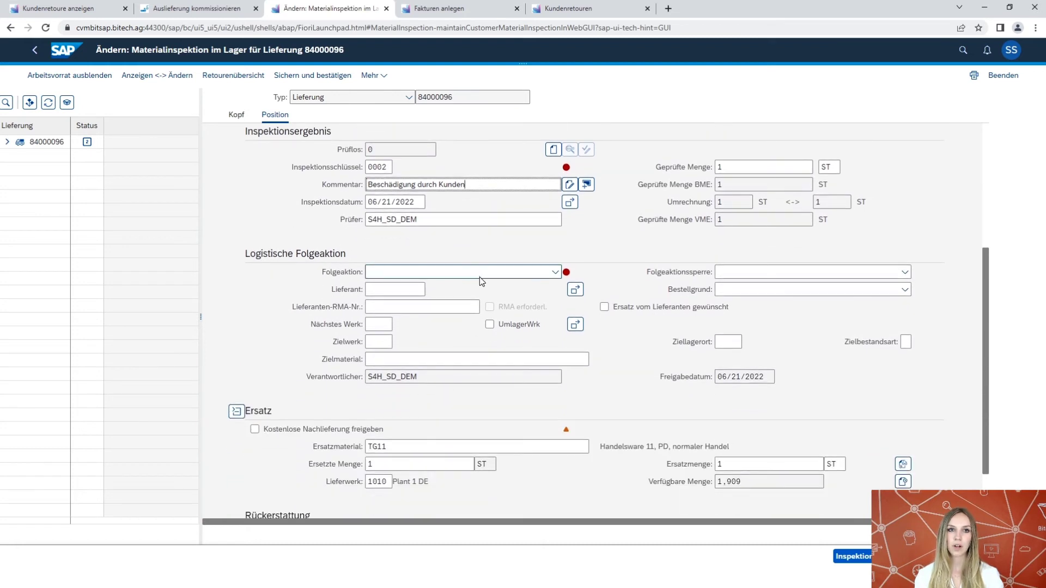
click(555, 272)
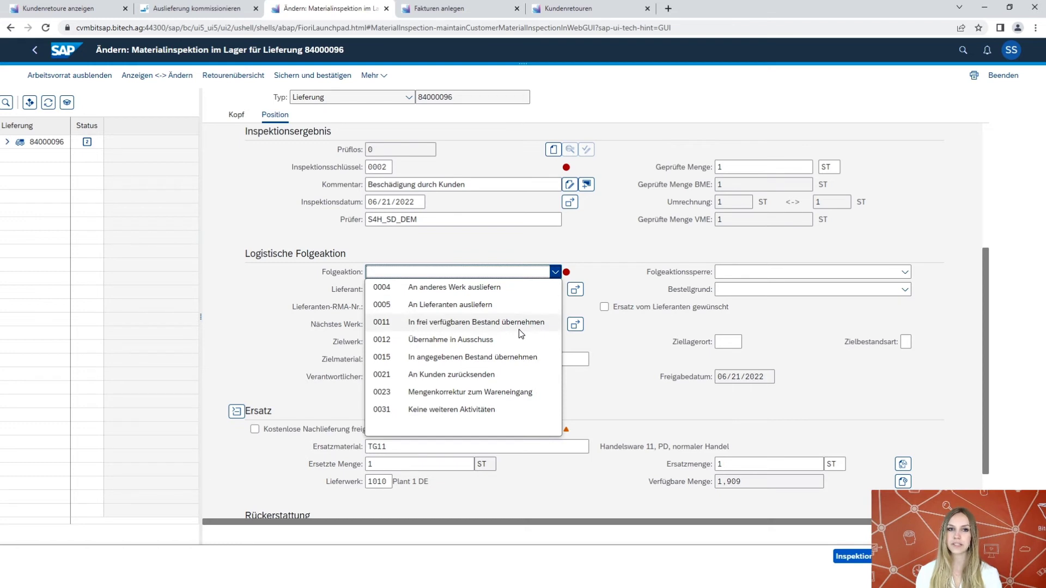
click(466, 341)
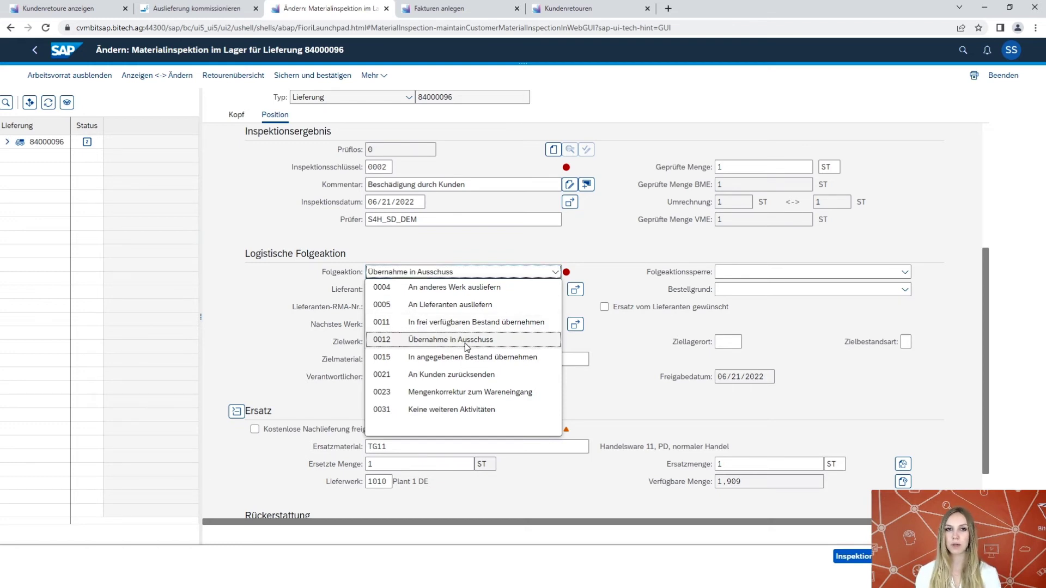
scroll(549, 408, down, 3)
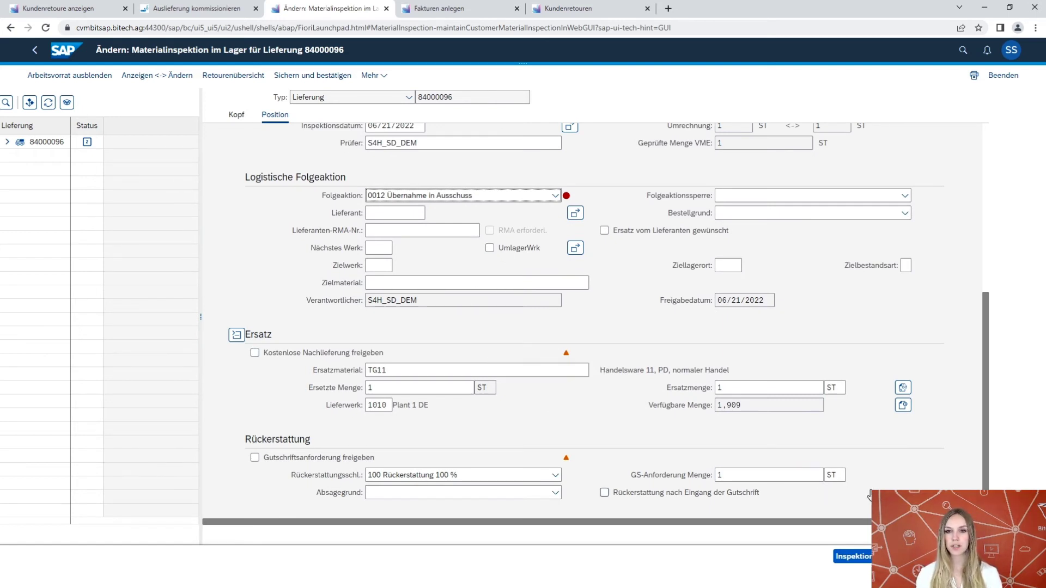
click(852, 556)
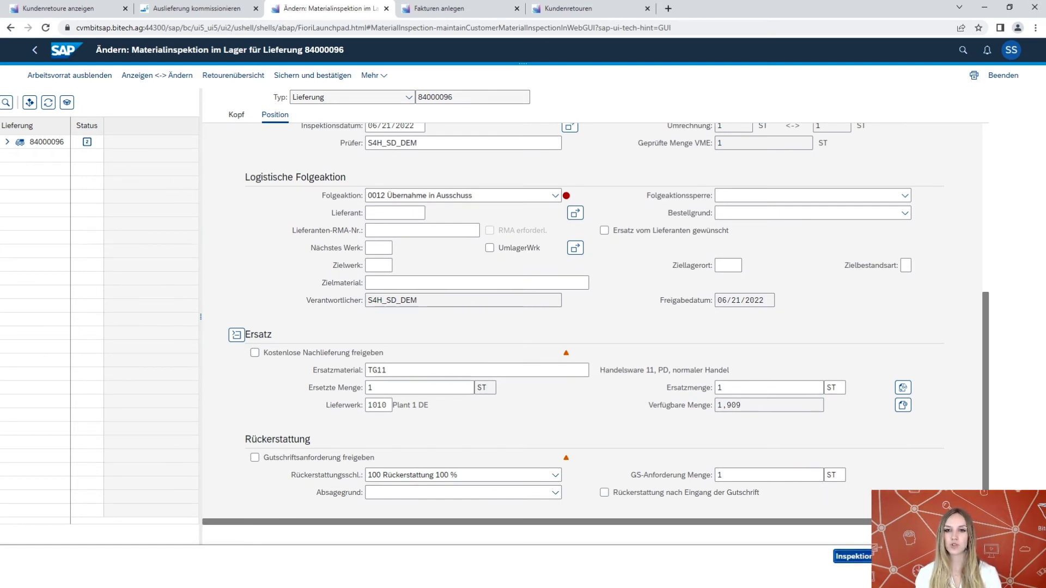
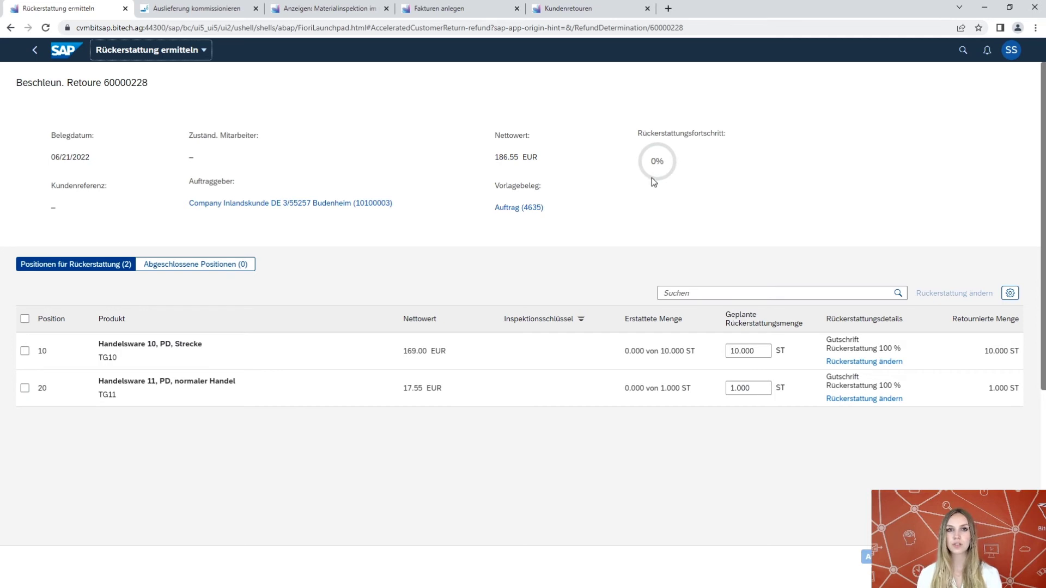
Change item 20's refund type to Keine Rückerstattung with the rejection reason Beschädigt durch Kunden
mouse_move(642, 176)
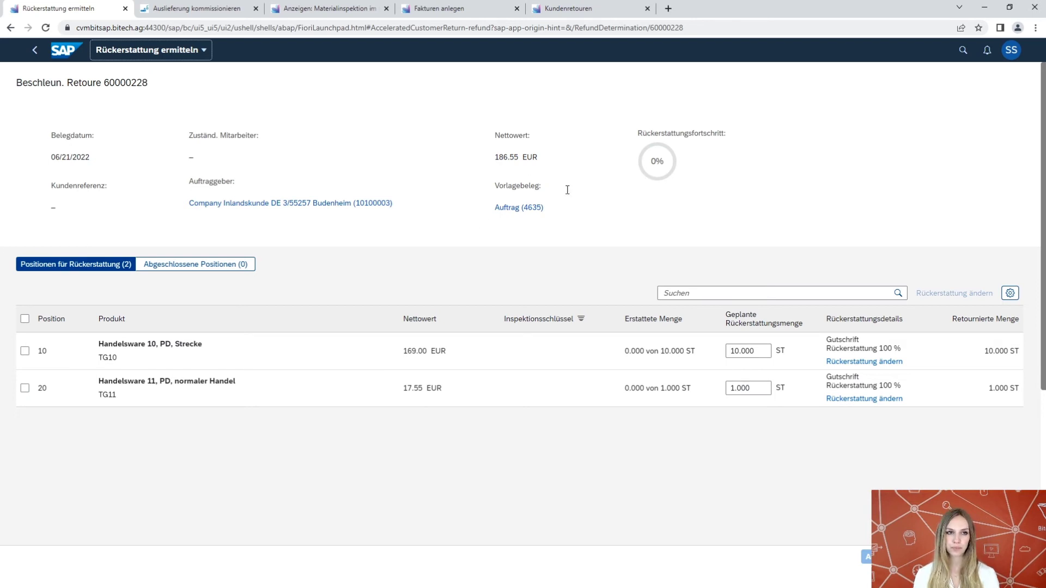
click(740, 350)
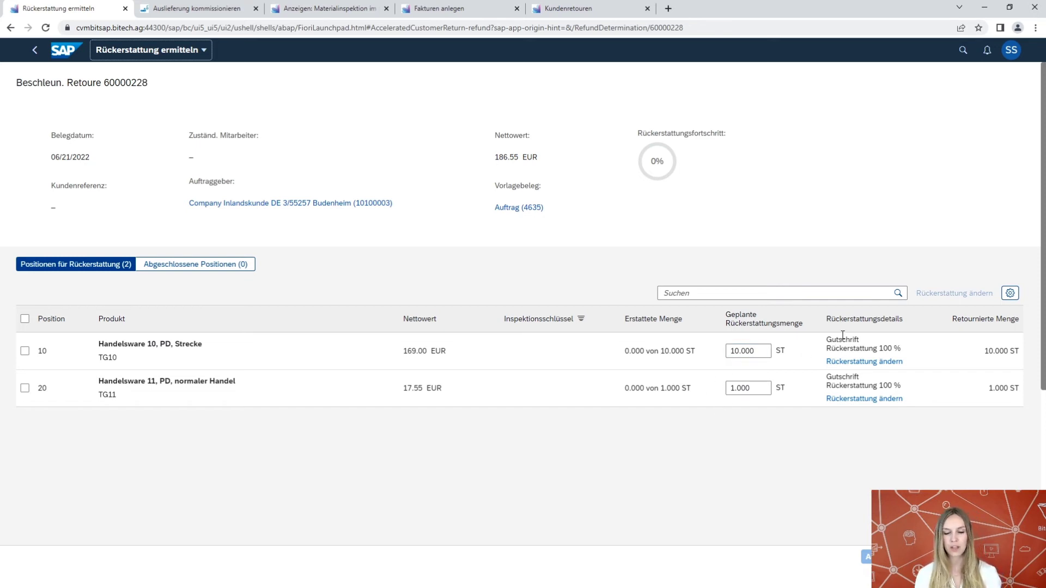
click(846, 401)
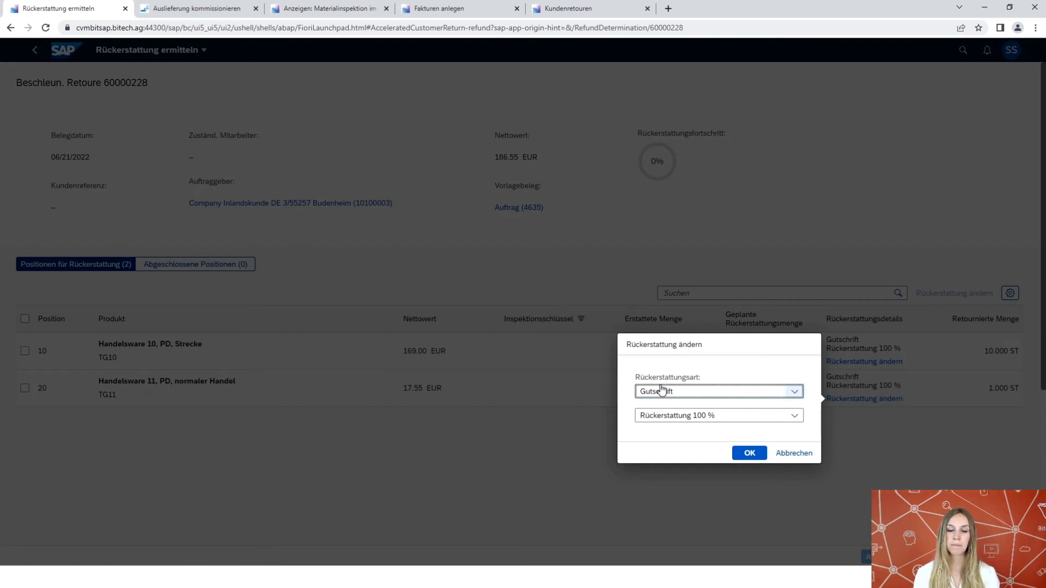
click(669, 398)
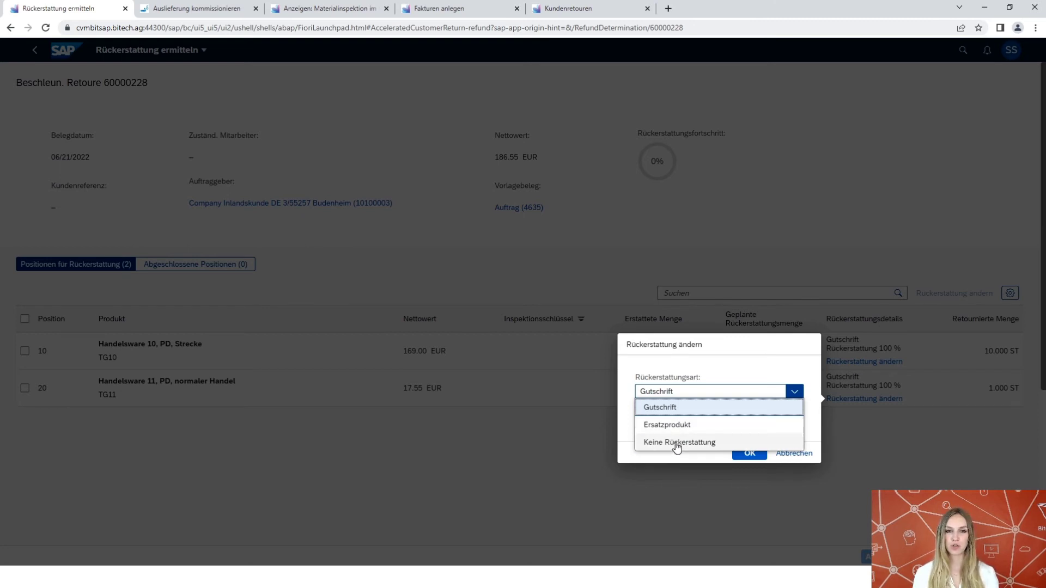
click(677, 444)
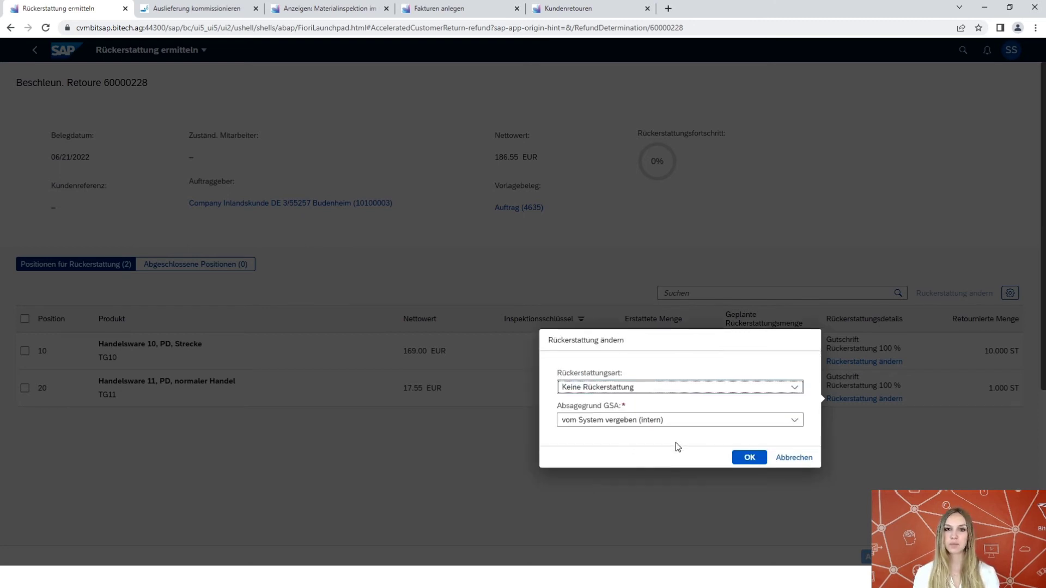
click(593, 424)
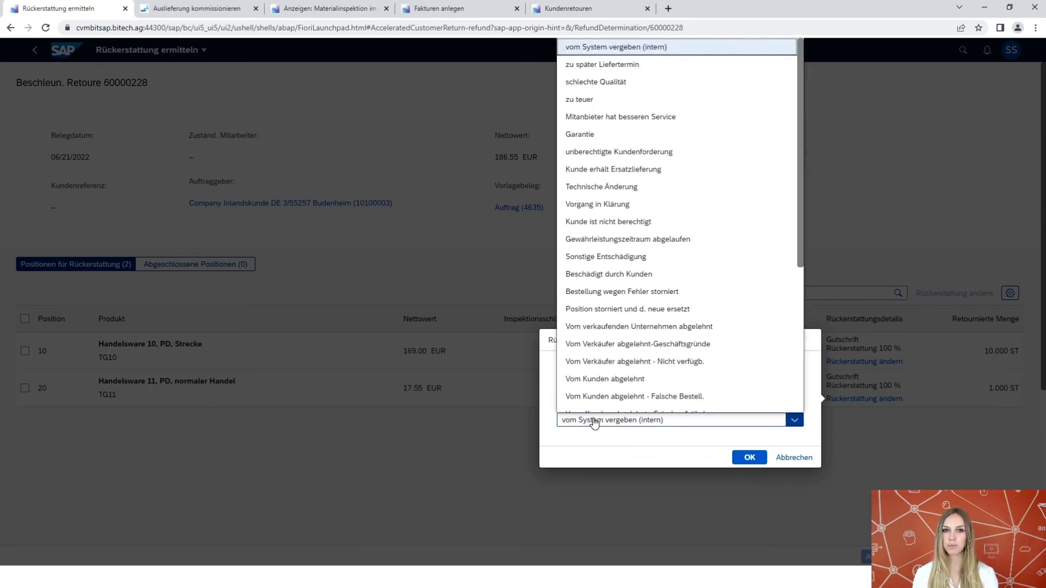
click(595, 274)
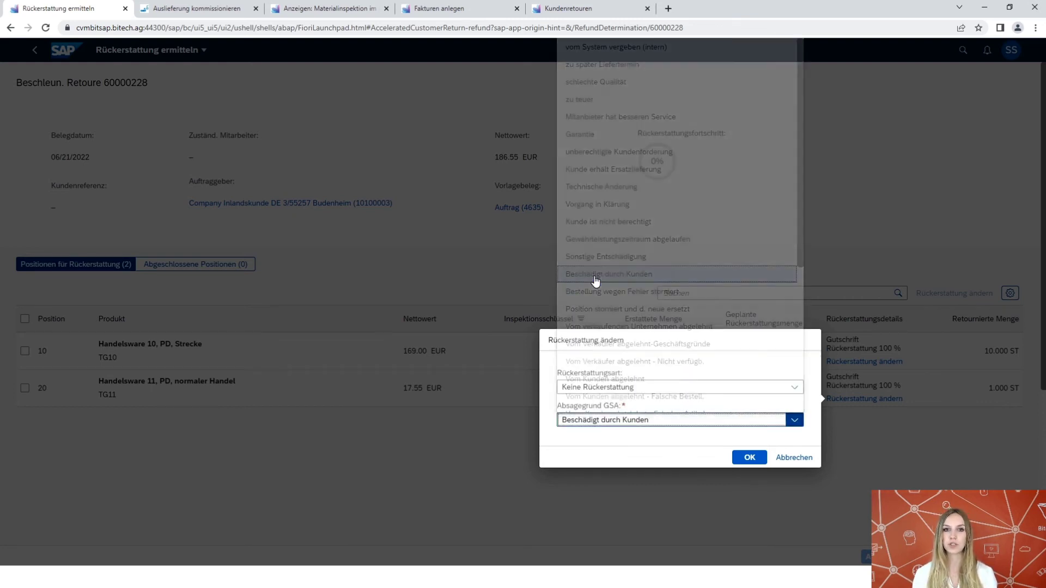
click(755, 459)
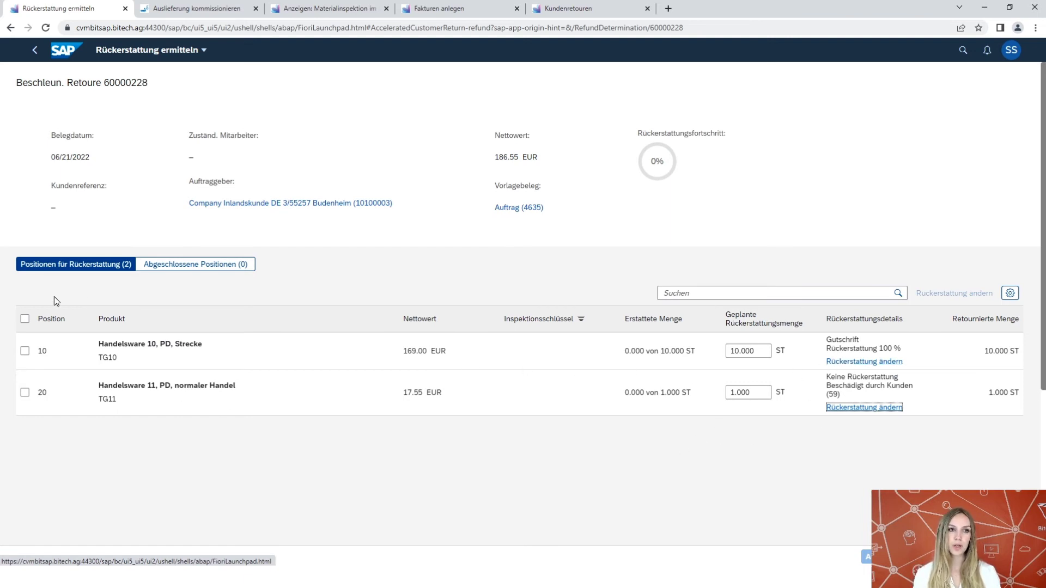
Select both return items, create the refund for them, and display the completed items
click(24, 319)
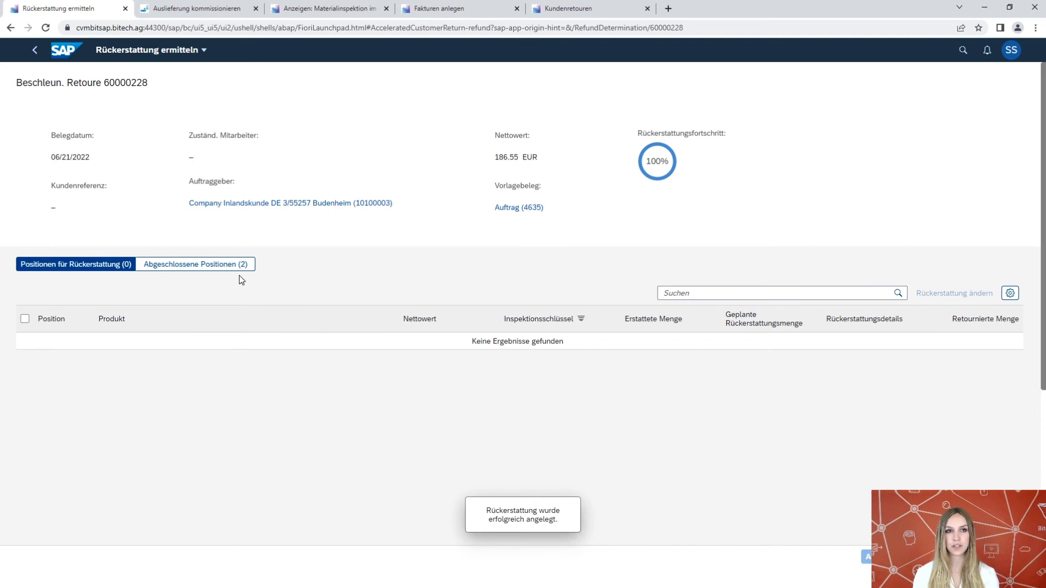
click(222, 265)
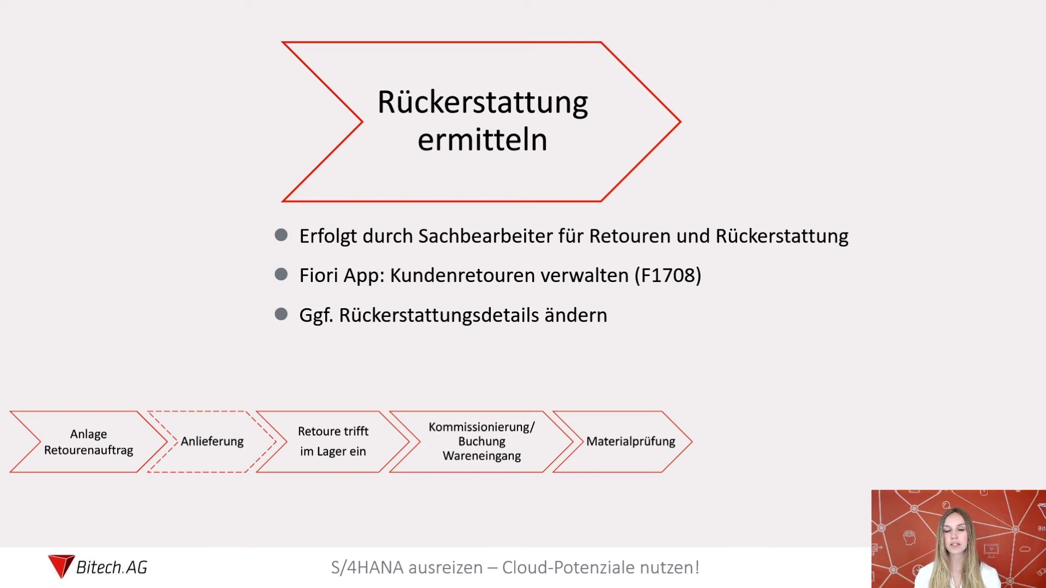
key(Right)
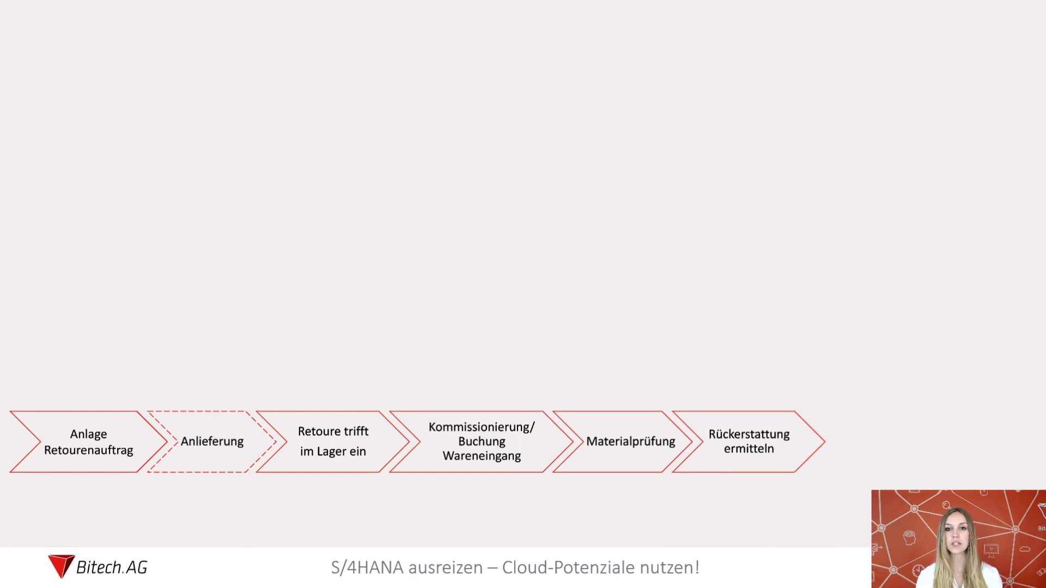
key(Right)
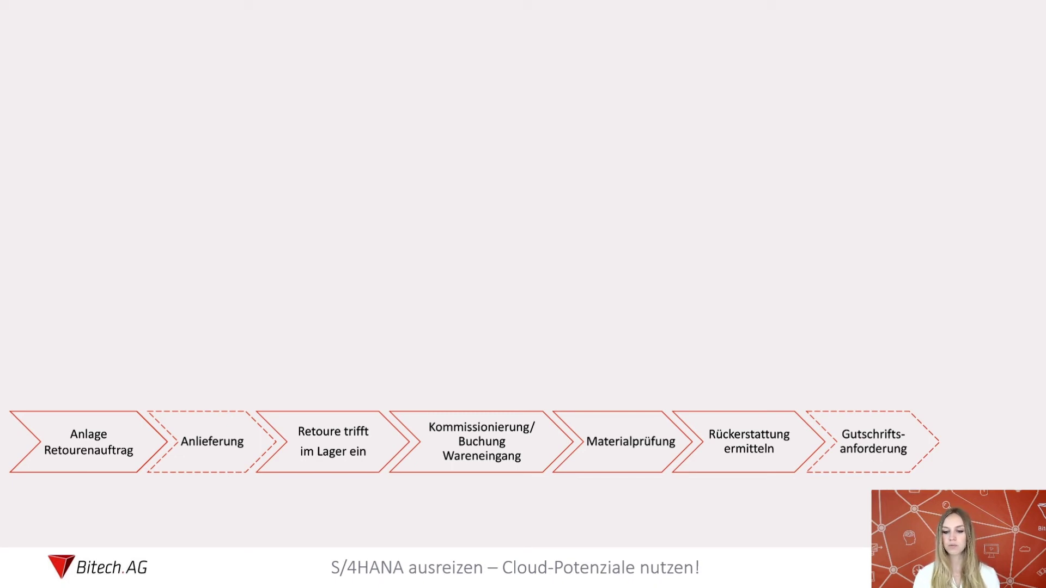
key(Right)
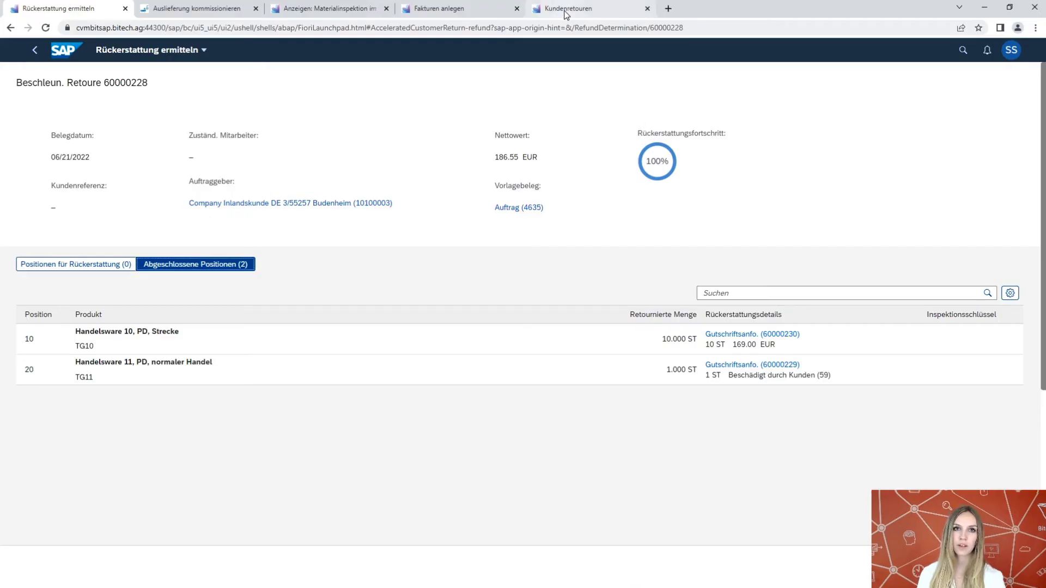
Go back from the refund determination to the accelerated customer return's display and reload it
click(473, 9)
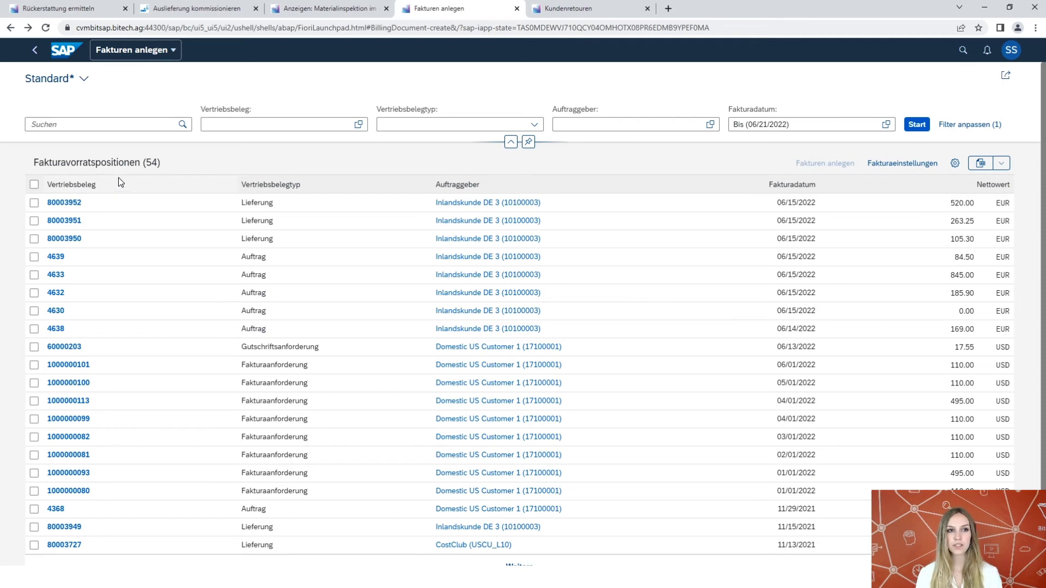
click(56, 10)
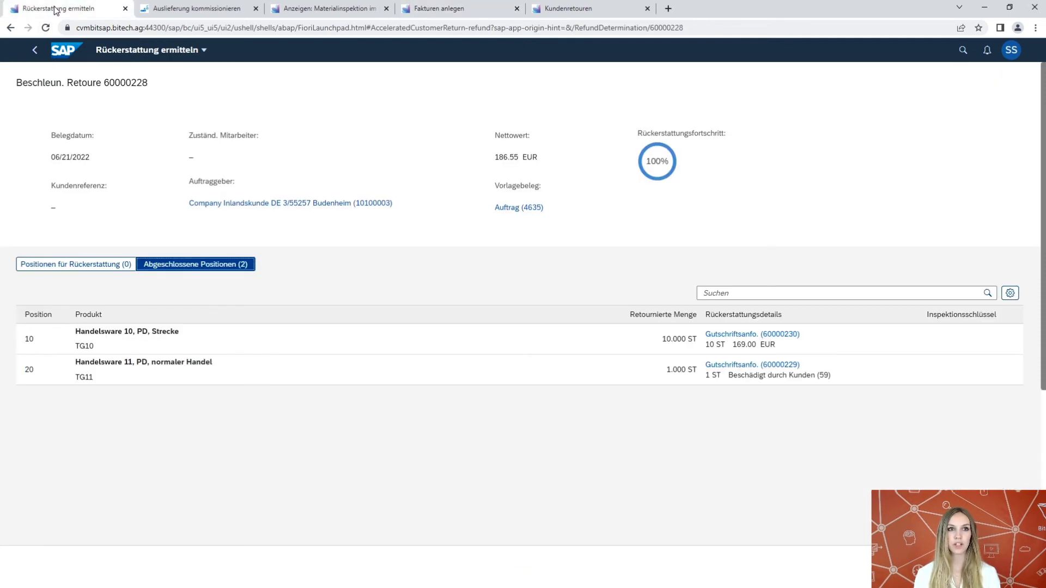
click(36, 48)
click(539, 327)
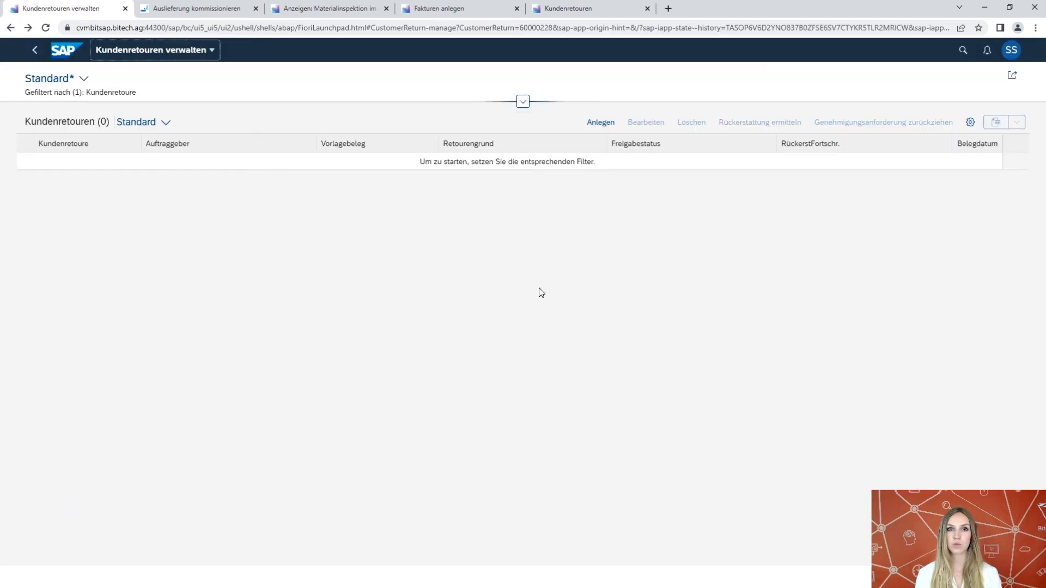
click(978, 169)
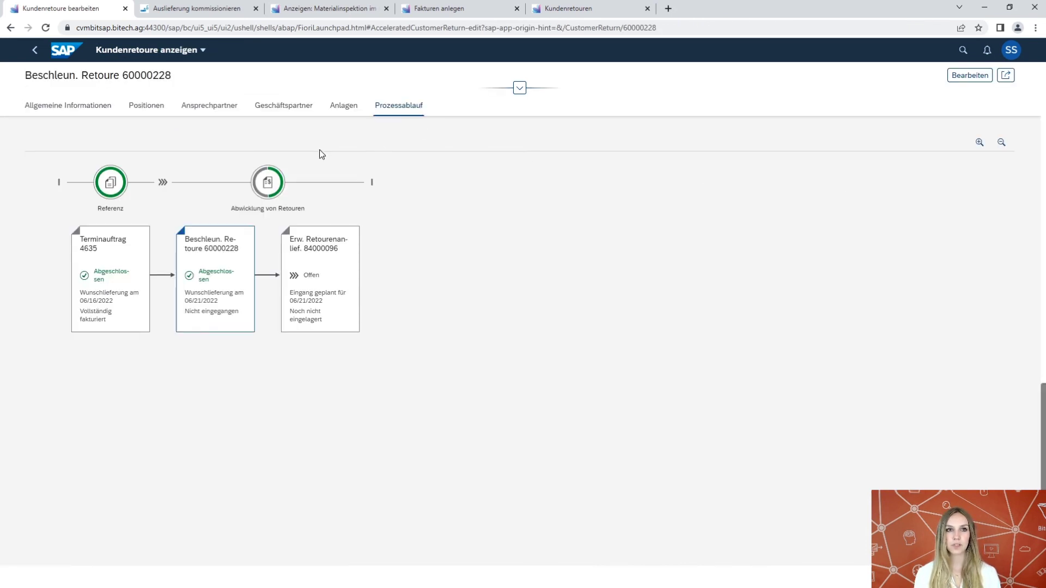
click(46, 28)
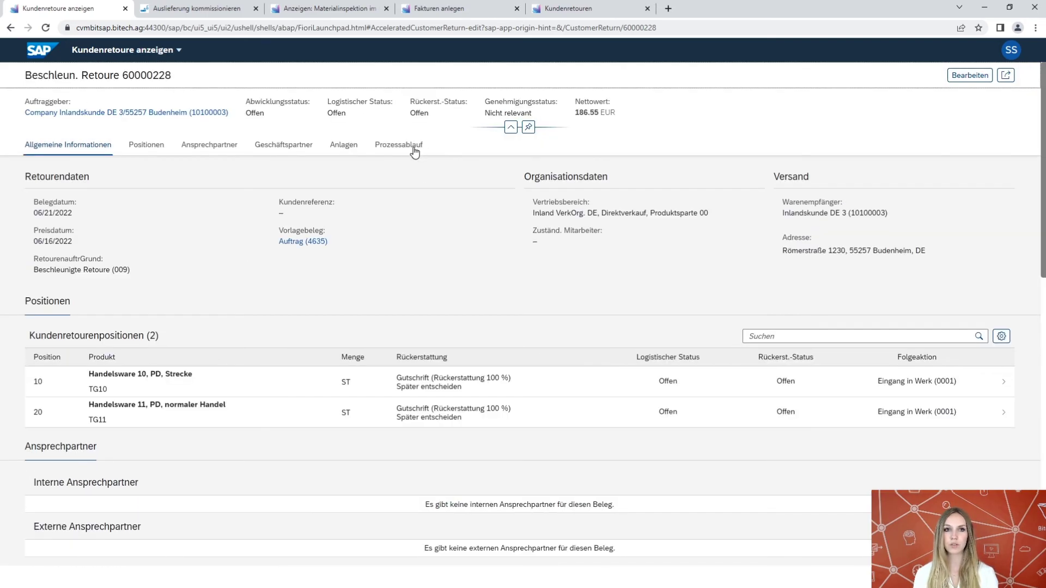
Examine the return's process flow, from the reference order through the returns delivery and inspection documents to the credit memo requests
click(413, 146)
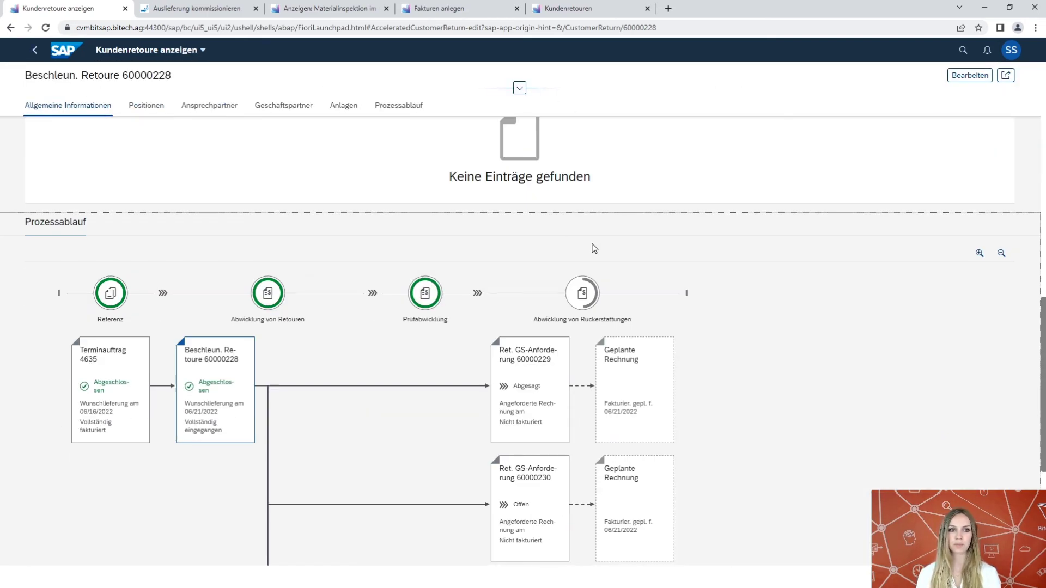
scroll(272, 357, down, 1)
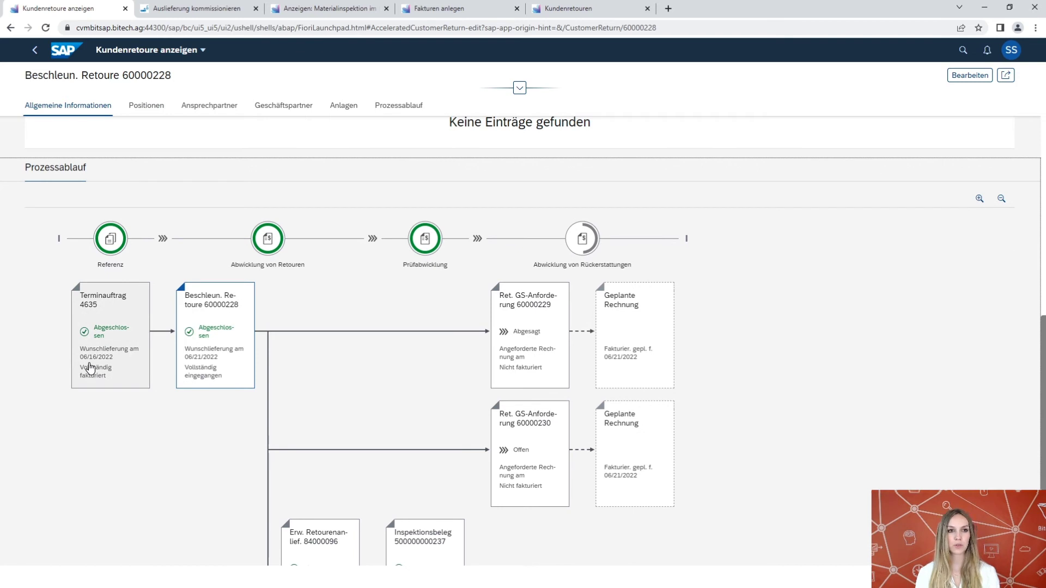
scroll(289, 326, down, 2)
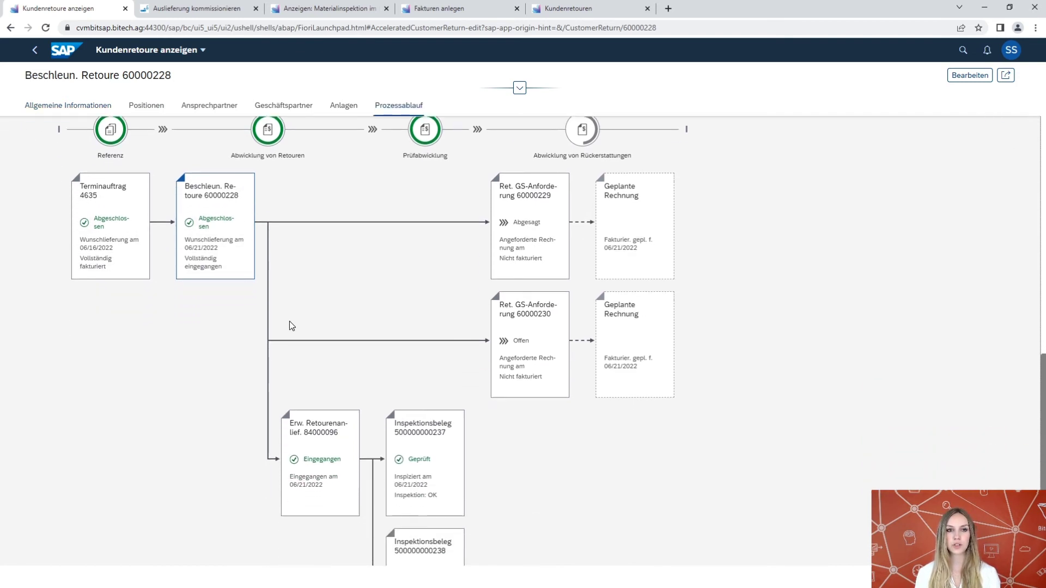
scroll(339, 442, down, 1)
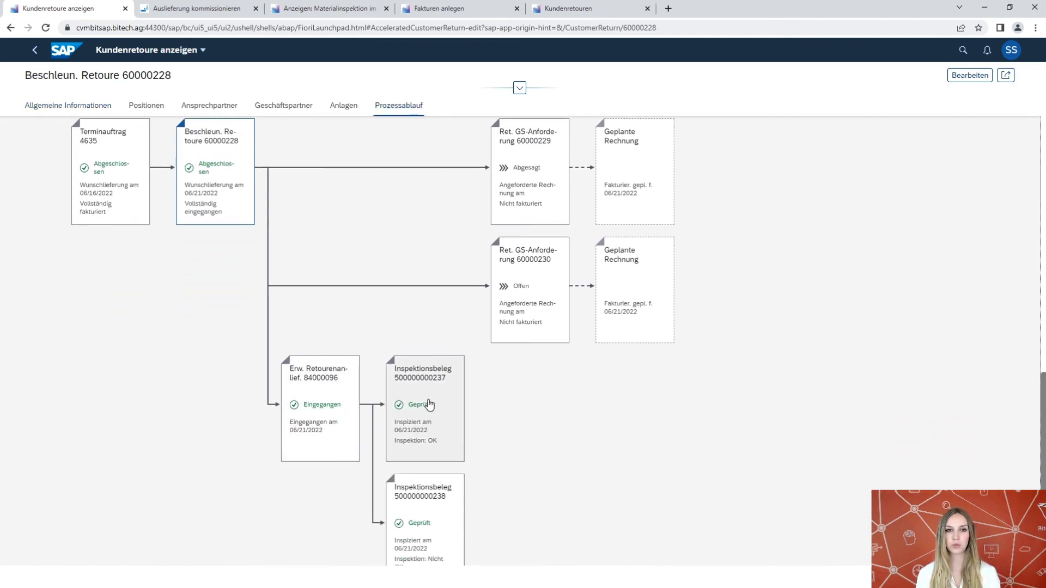
scroll(451, 413, up, 2)
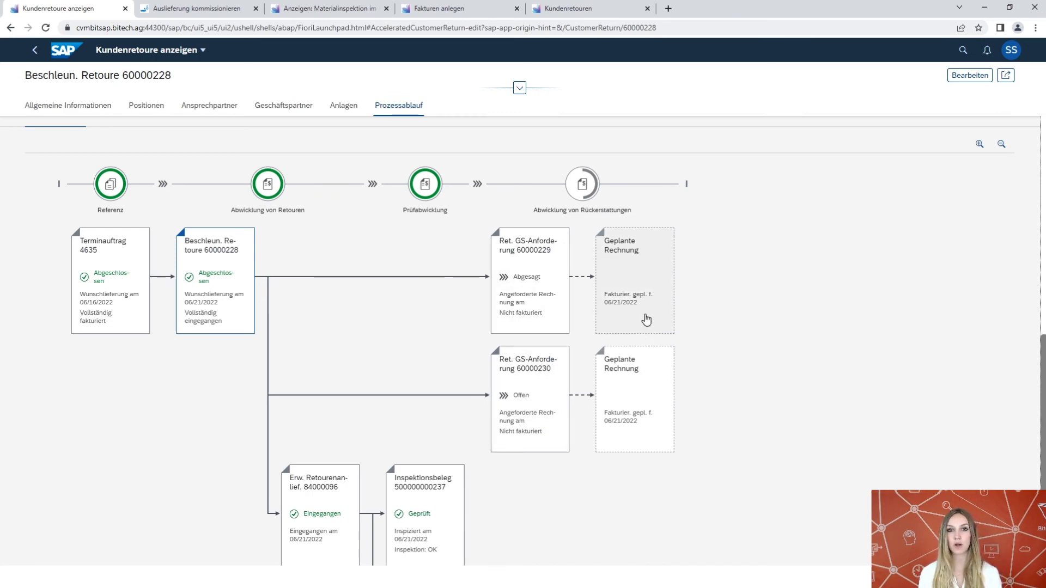
Switch to Fakturen anlegen, refresh the billing due list, and select the two credit memo requests dated 06/21/2022
click(442, 9)
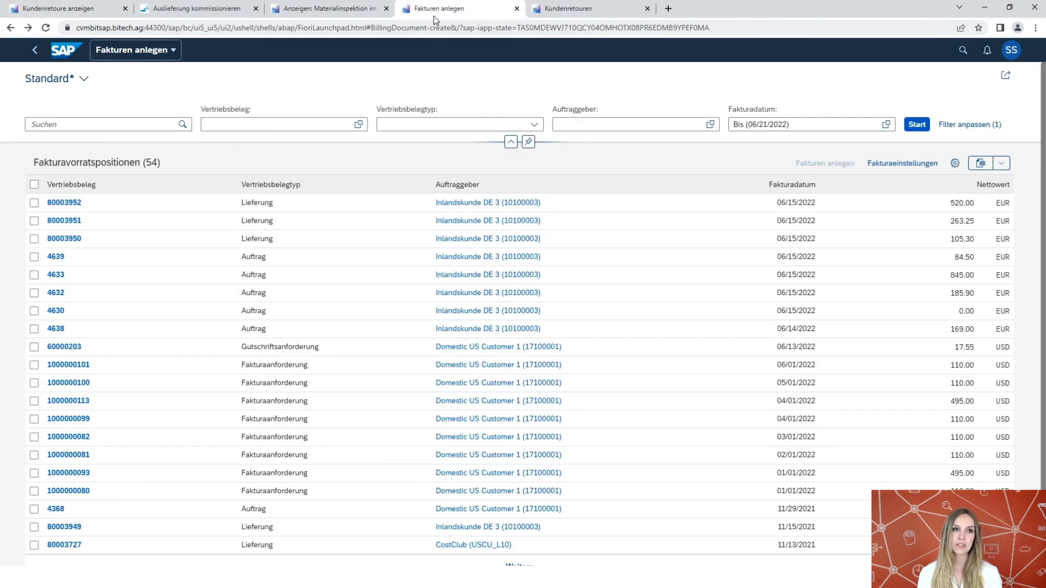
click(918, 126)
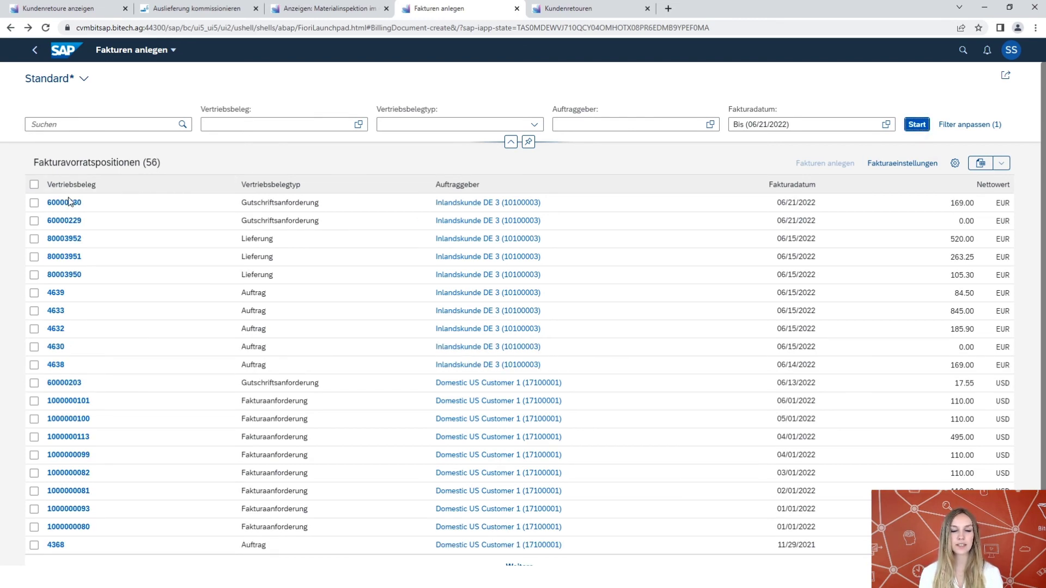
click(34, 221)
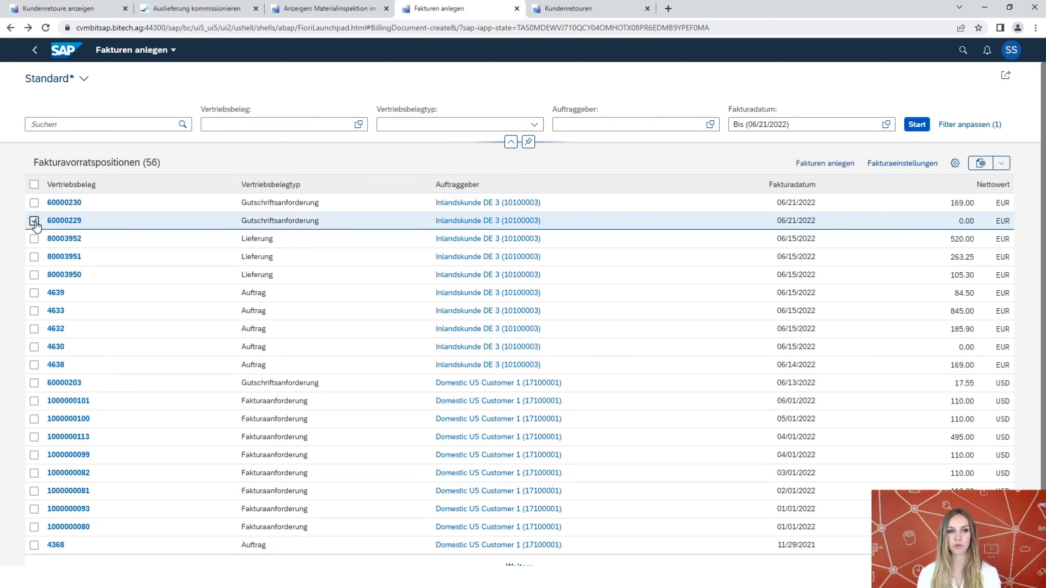
click(33, 205)
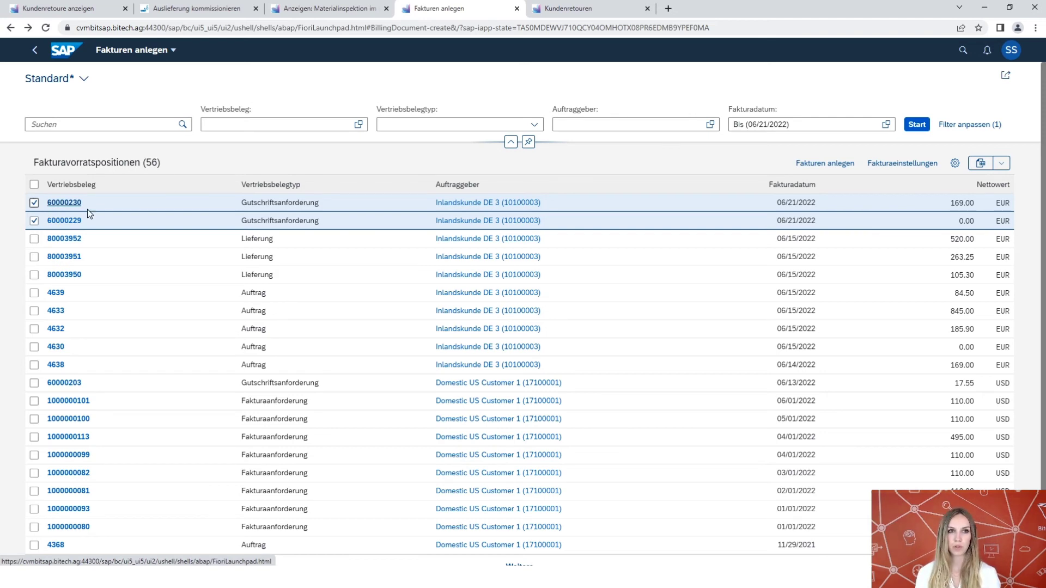
Create a billing document for the selected requests with billing type G2 (Gutschrift) and billing date 06/21/2022
click(816, 164)
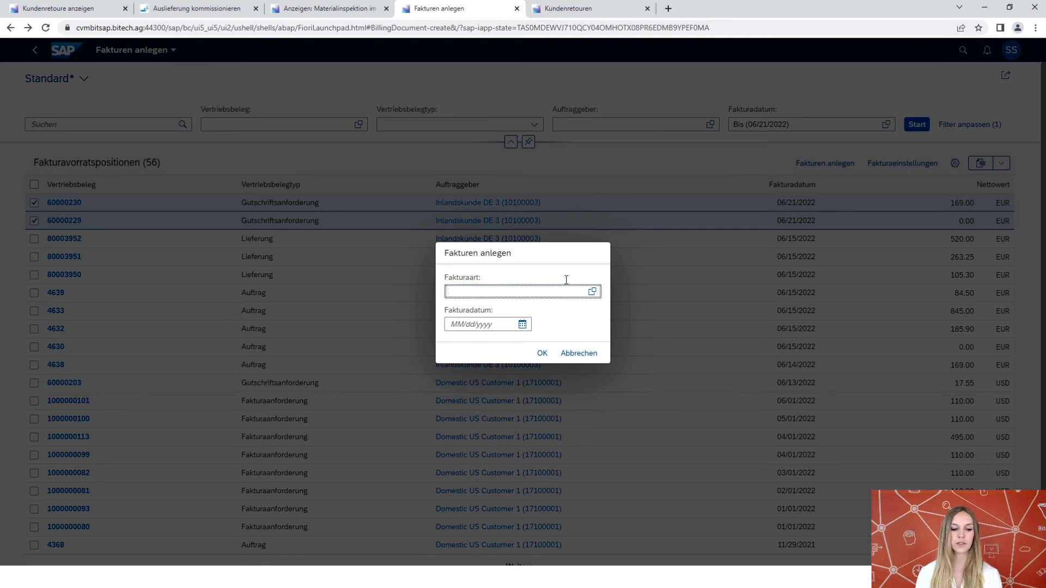
text(G2)
key(Return)
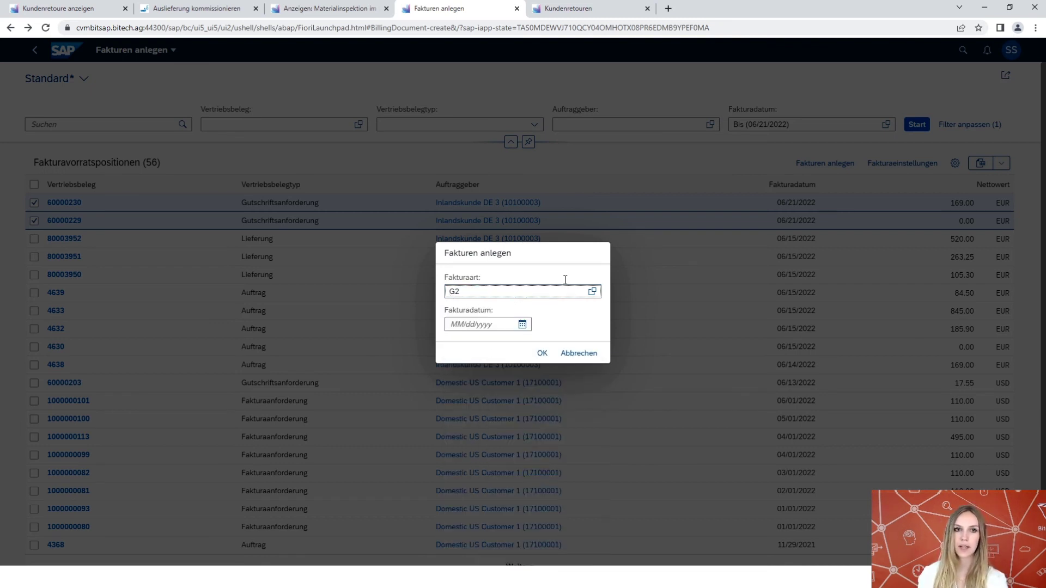
click(521, 324)
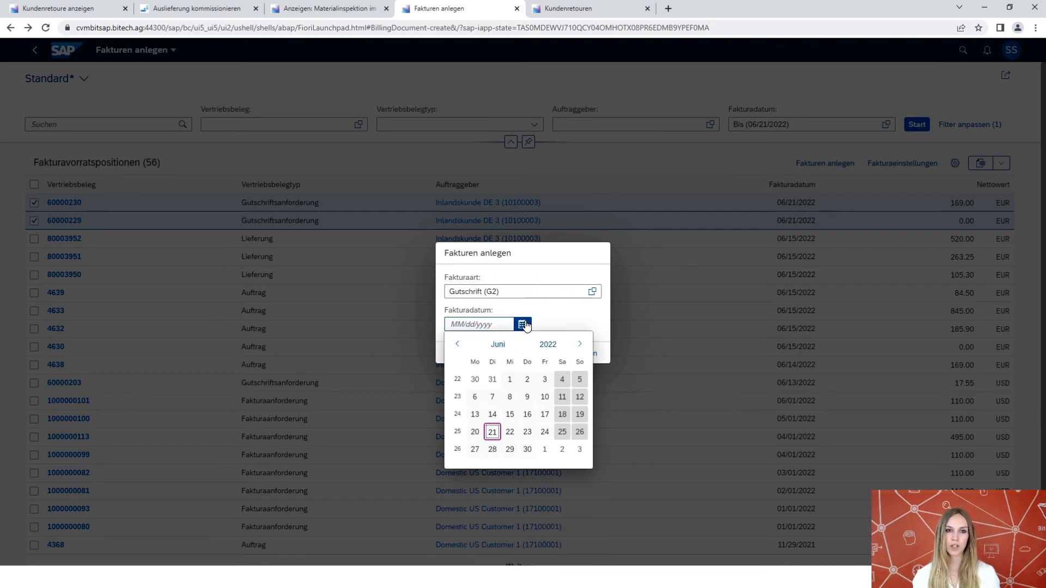
click(492, 432)
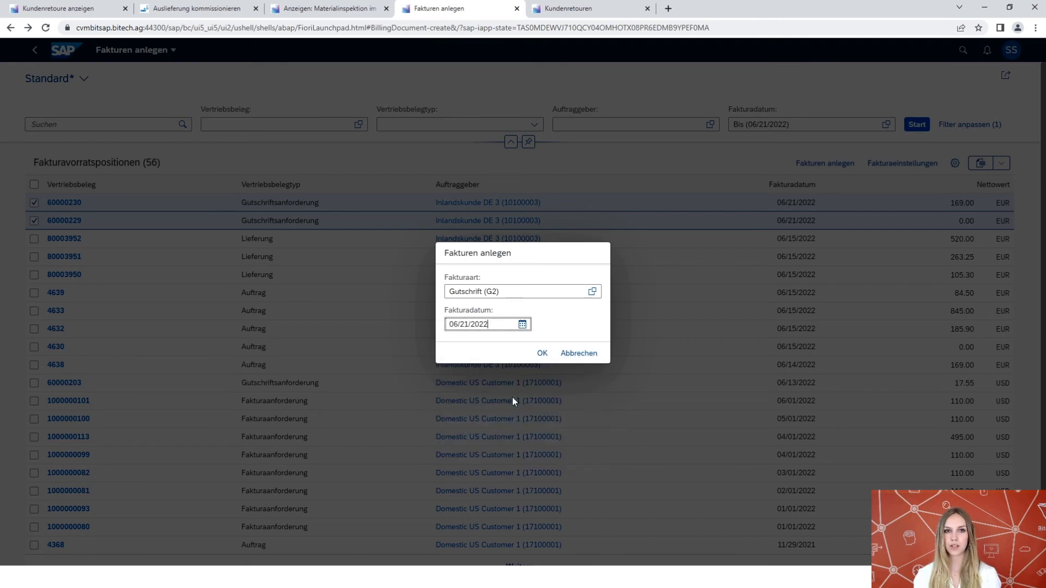
click(536, 354)
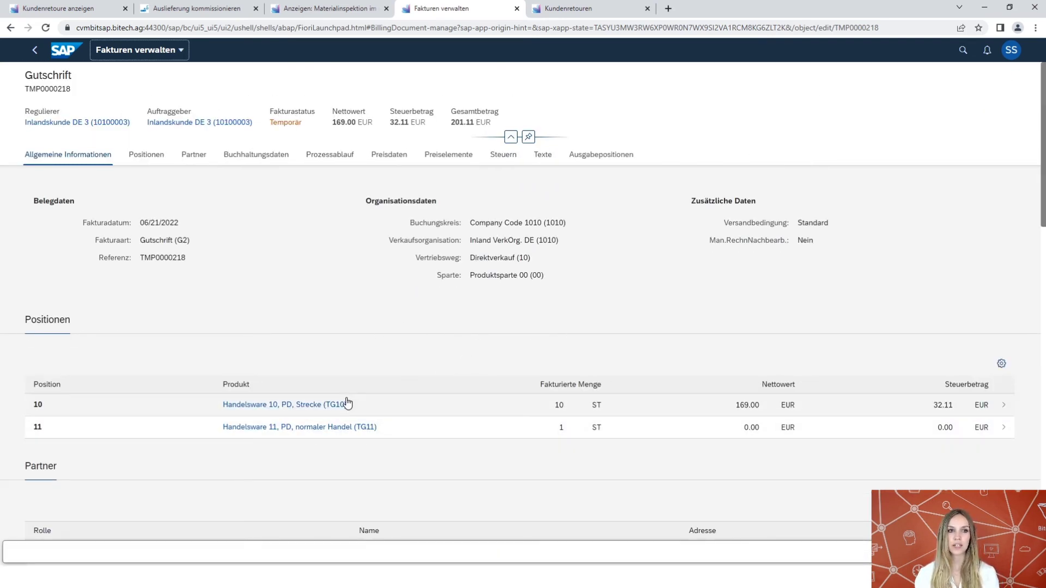
Review the temporary credit memo's items and partners, and save the billing document
scroll(351, 401, down, 3)
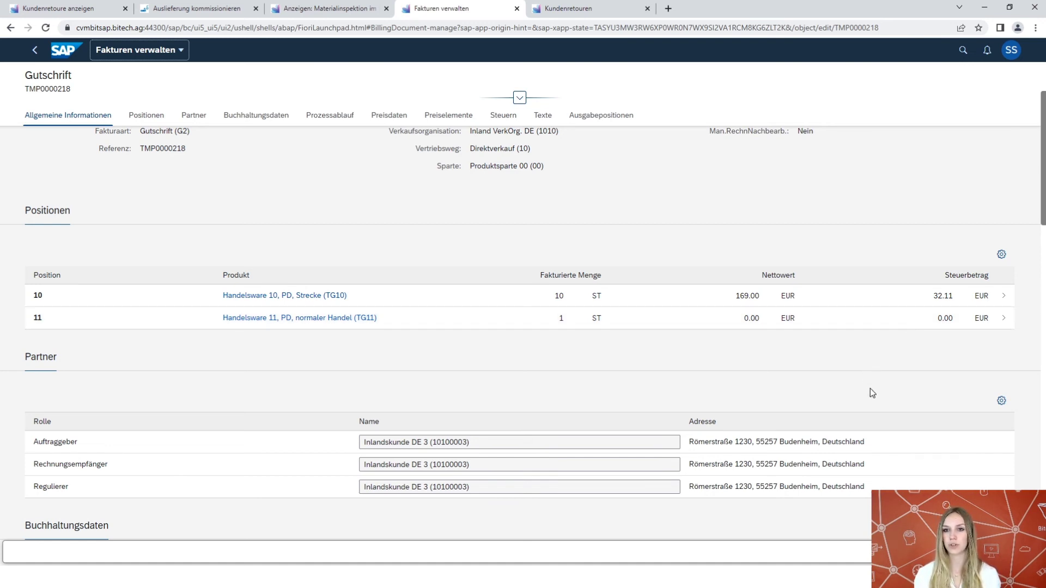
scroll(883, 398, down, 1)
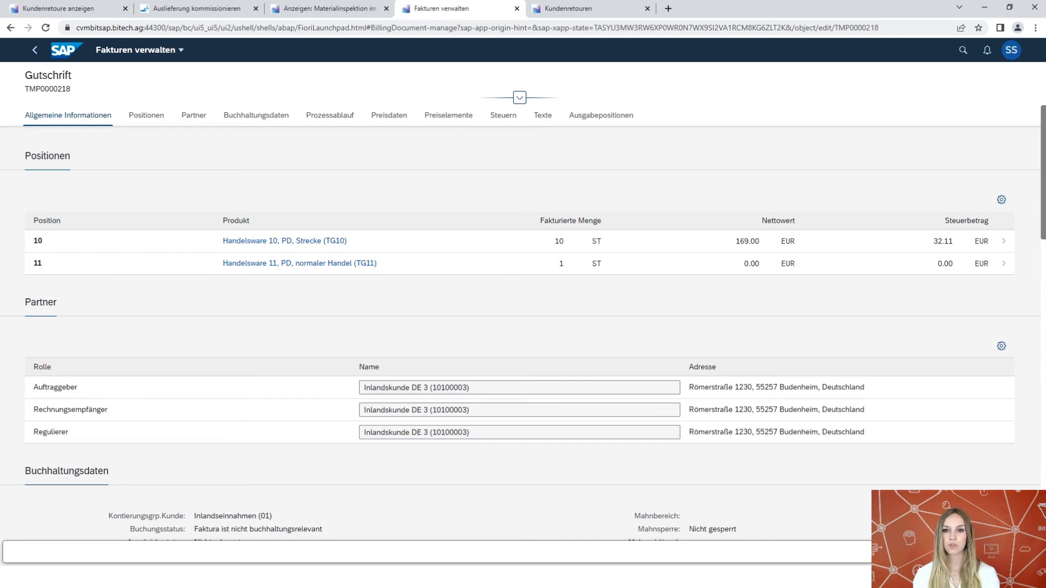
key(ctrl+s)
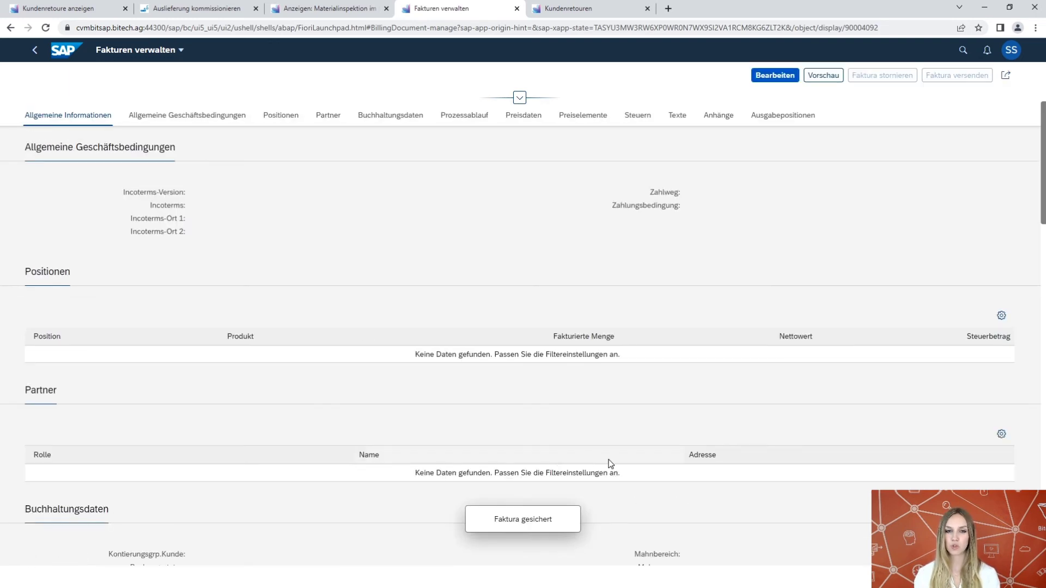